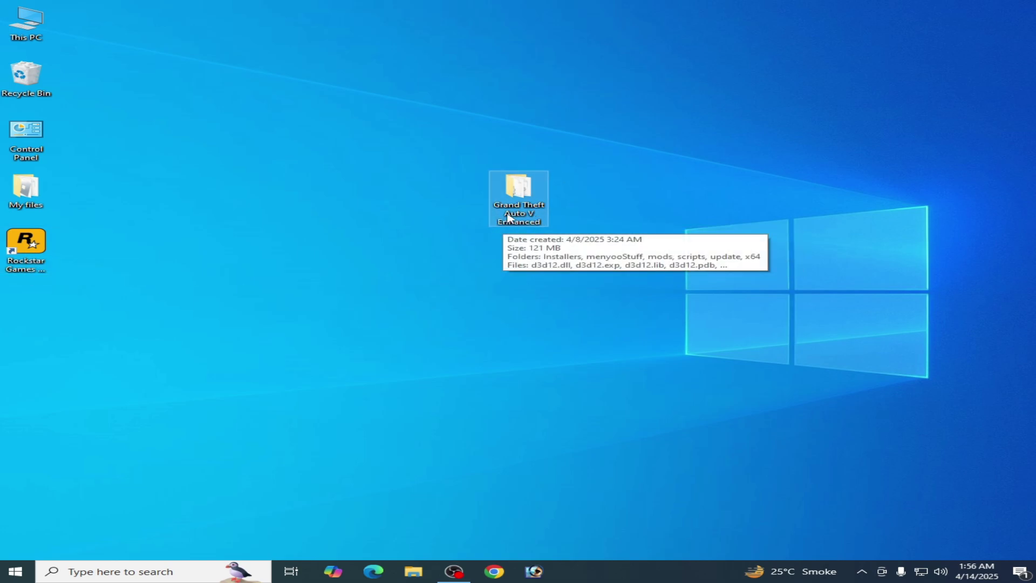
Step: Delete the PlayGTAV application file from the Grand Theft Auto V Enhanced folder on the desktop and close the folder
{"action": "double_click", "coordinate": [540, 211]}
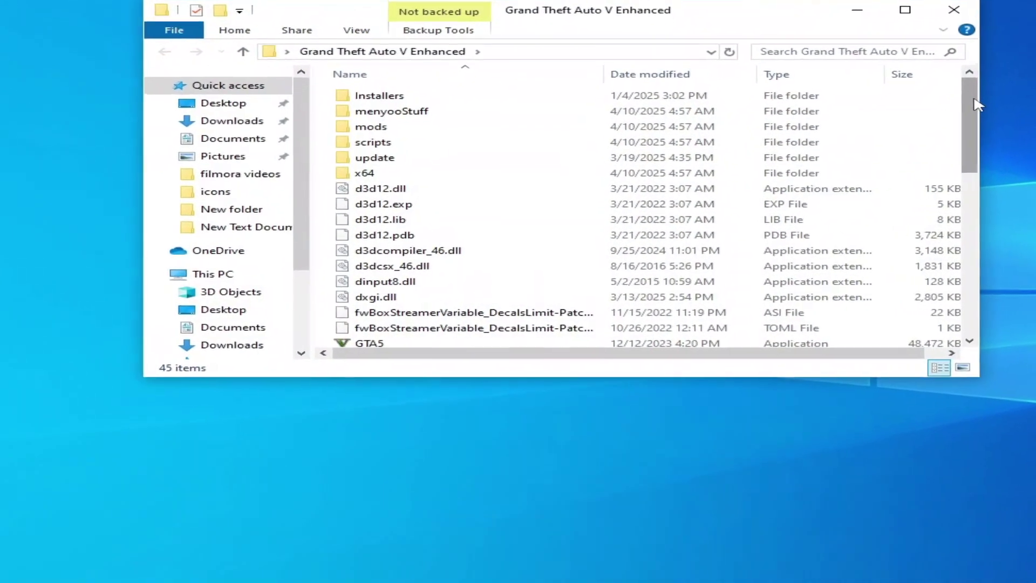
{"action": "scroll", "coordinate": [782, 184], "scroll_direction": "down", "scroll_amount": 8}
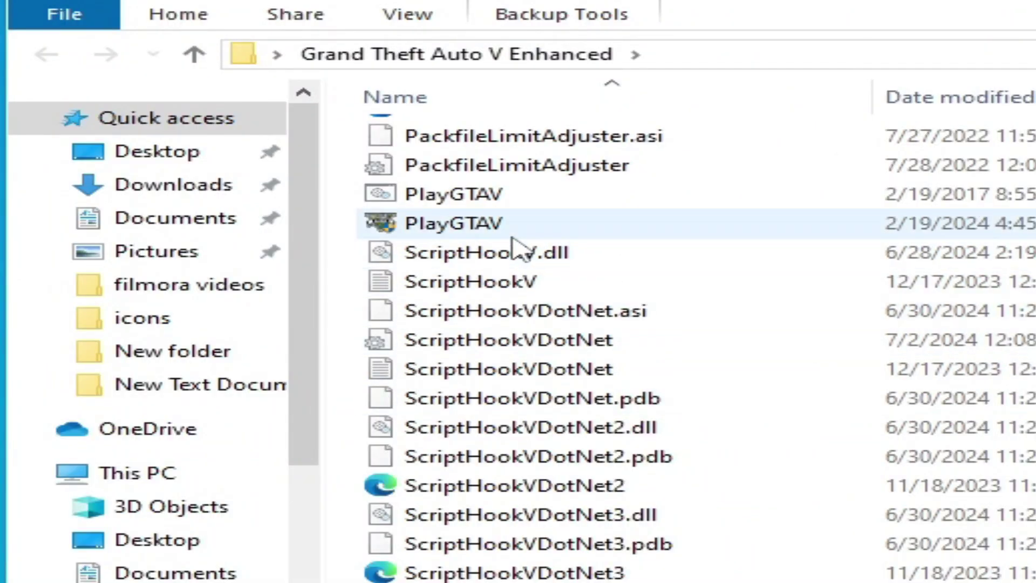
{"action": "left_click", "coordinate": [459, 227]}
{"action": "right_click", "coordinate": [452, 230]}
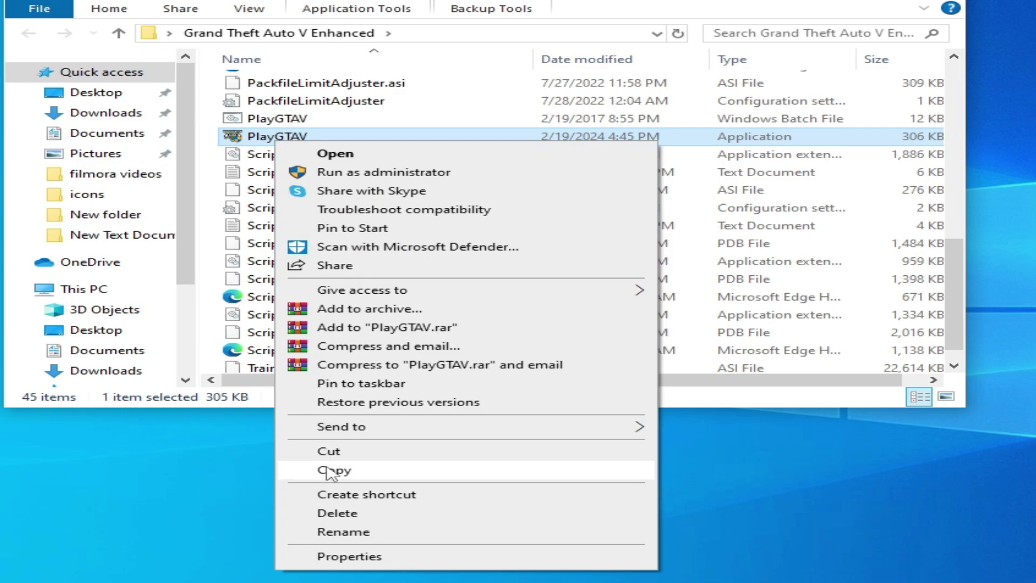
{"action": "left_click", "coordinate": [338, 514]}
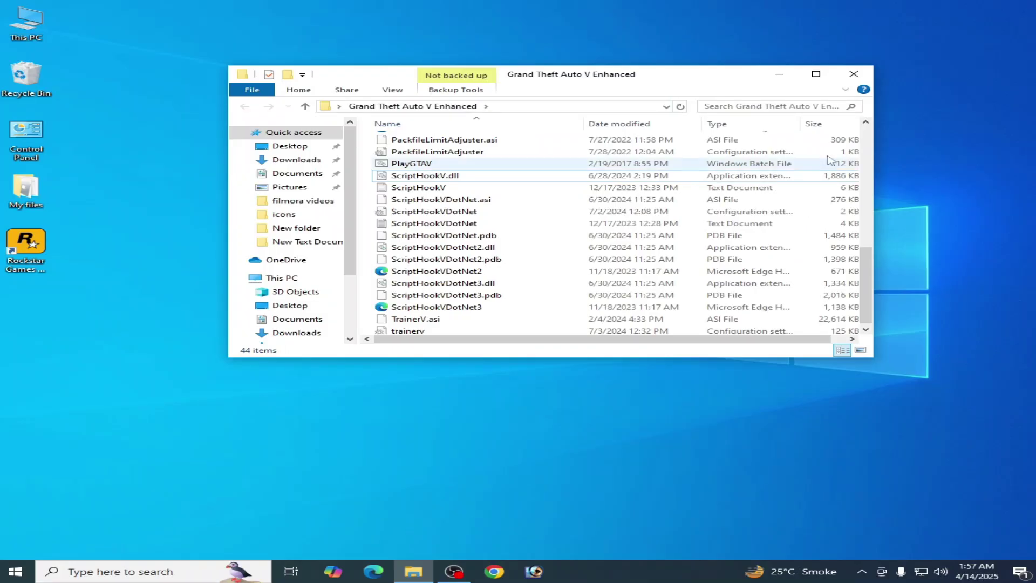
{"action": "left_click", "coordinate": [854, 74]}
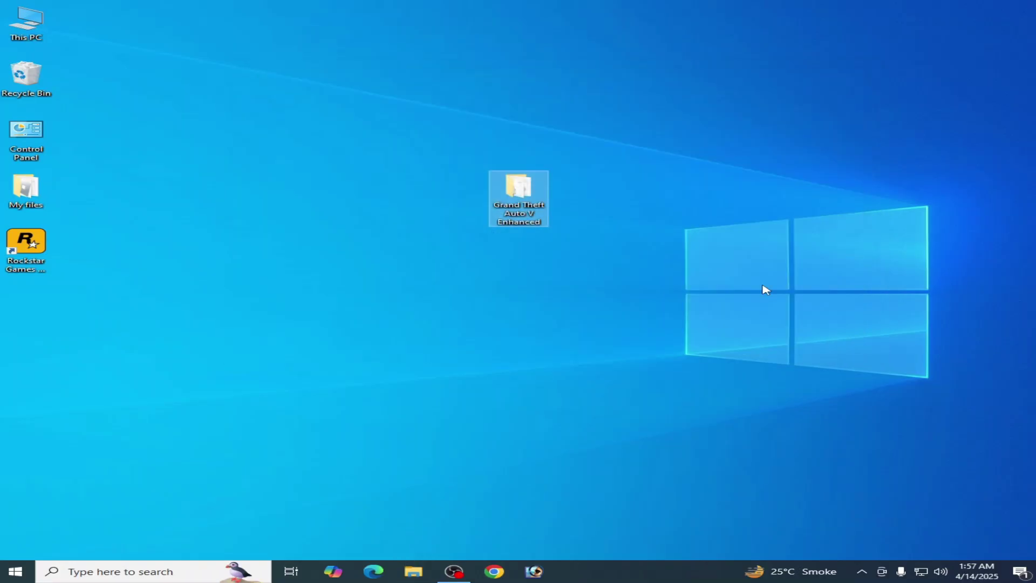
{"action": "left_click", "coordinate": [31, 255]}
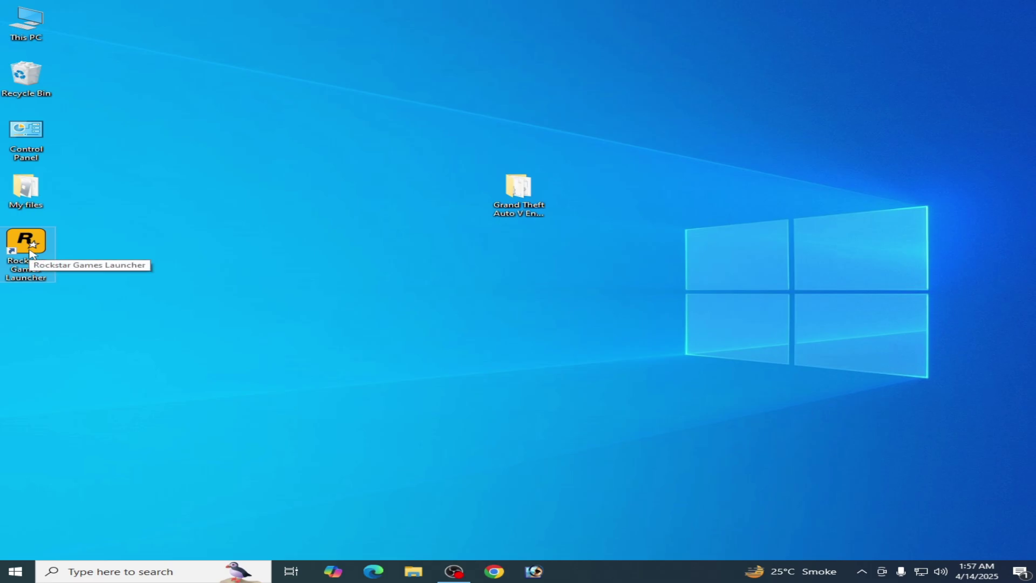
{"action": "left_click", "coordinate": [868, 233]}
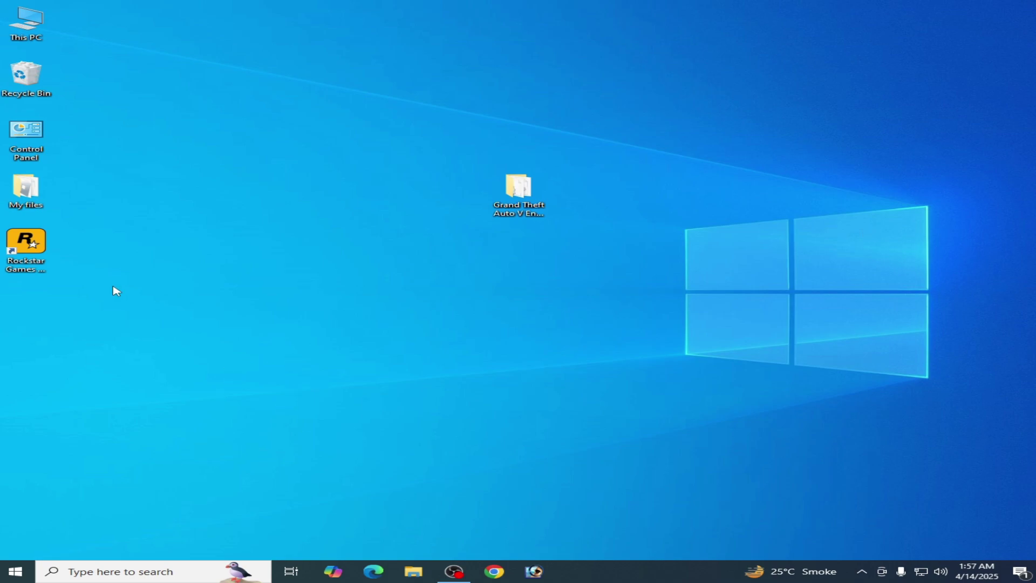
{"action": "left_click", "coordinate": [25, 258]}
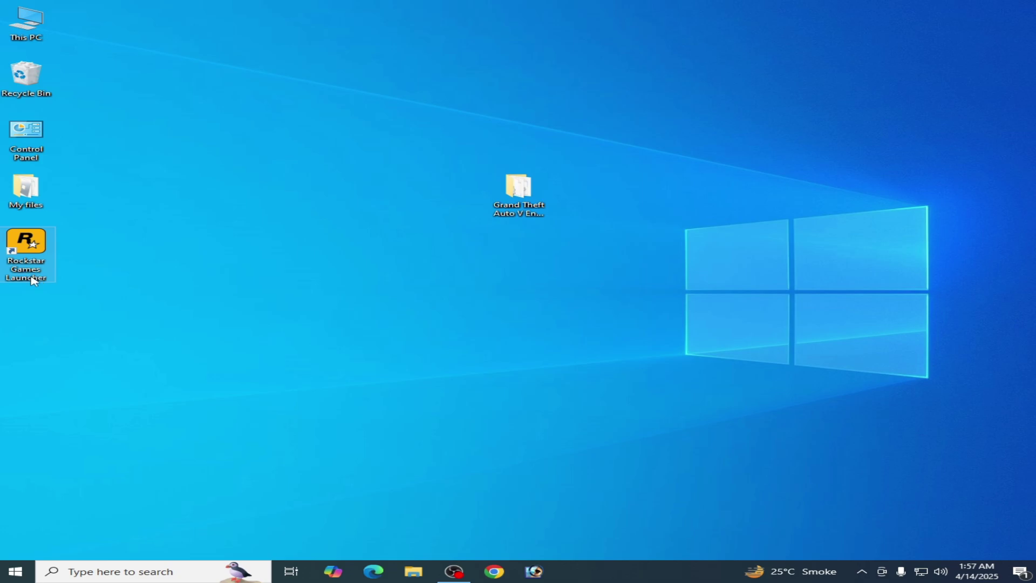
{"action": "right_click", "coordinate": [28, 250]}
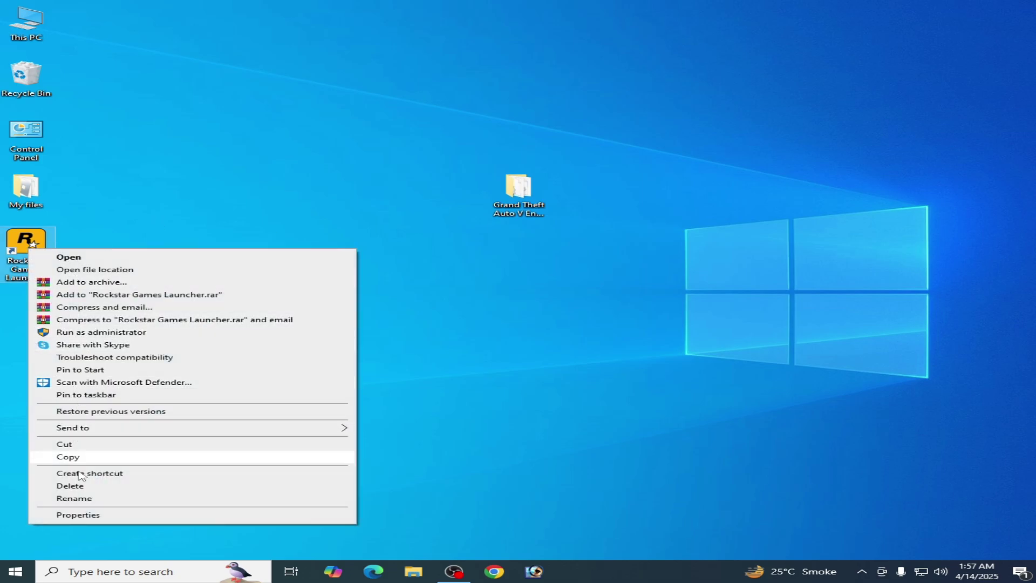
{"action": "left_click", "coordinate": [99, 514]}
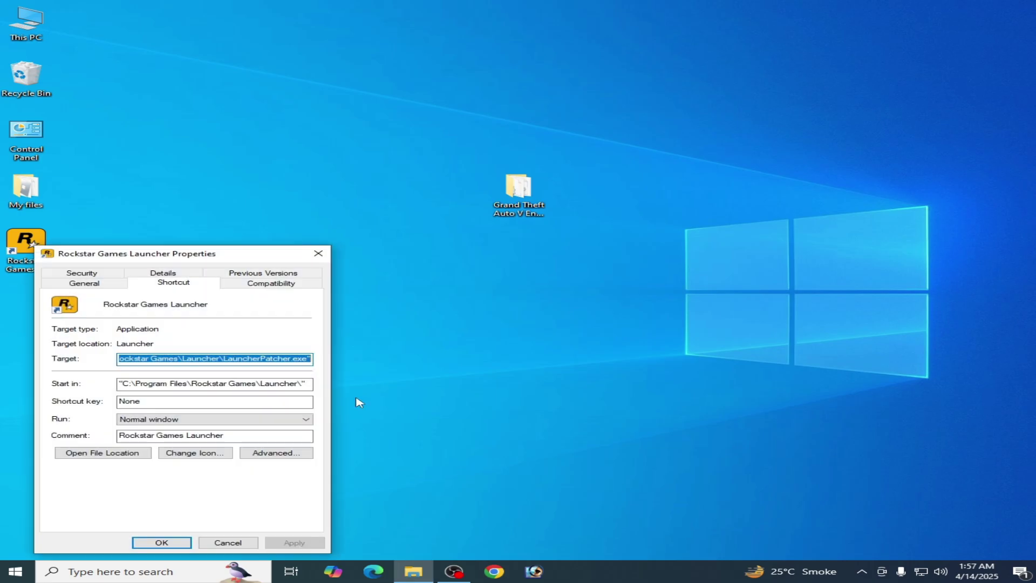
{"action": "left_click_drag", "start_coordinate": [189, 261], "coordinate": [286, 208]}
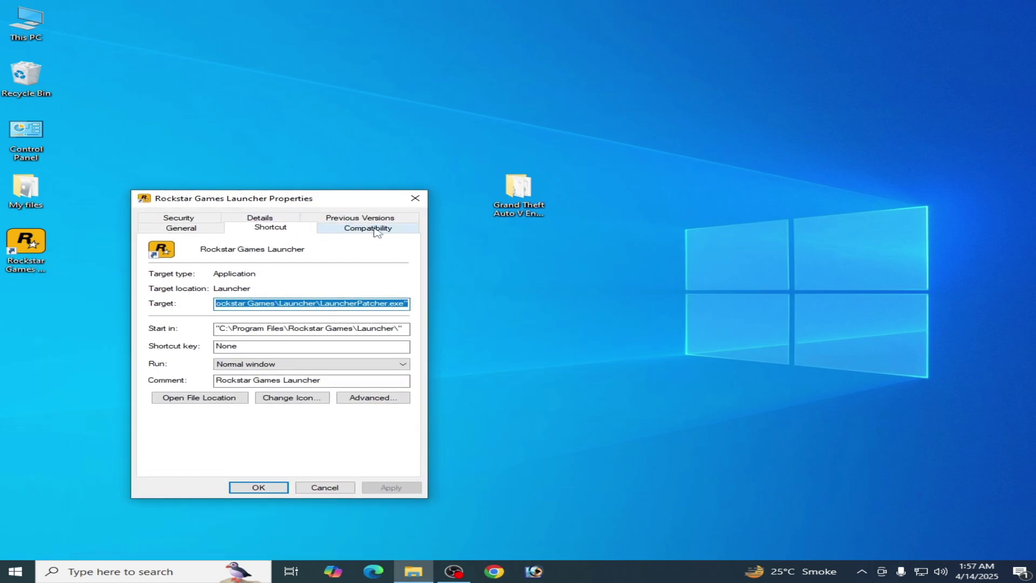
{"action": "left_click", "coordinate": [375, 230]}
{"action": "left_click", "coordinate": [346, 487]}
Step: Open the file location of the Rockstar Games Launcher shortcut and set LauncherPatcher to run as an administrator
{"action": "right_click", "coordinate": [28, 249]}
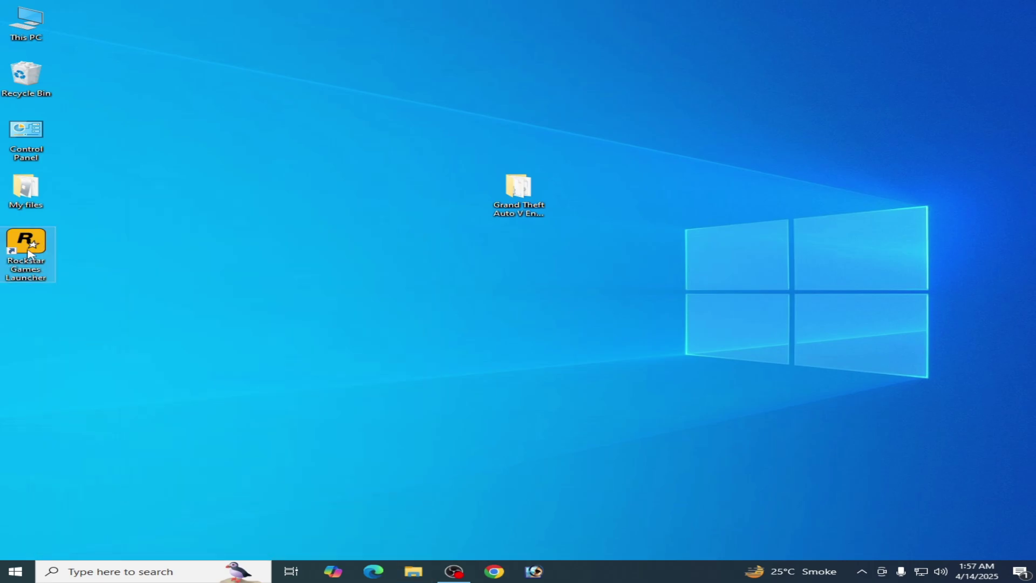
{"action": "left_click", "coordinate": [60, 268]}
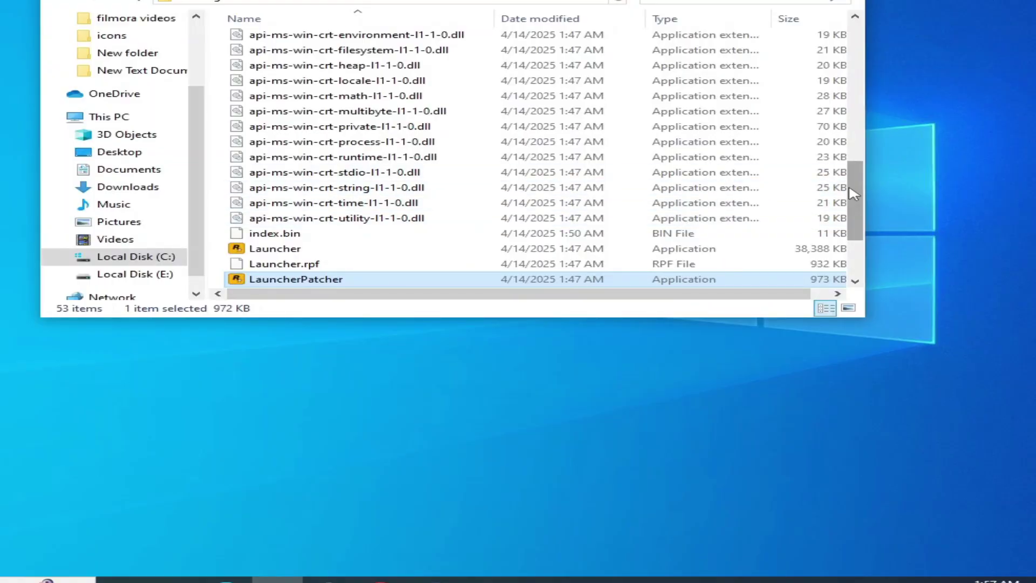
{"action": "left_click_drag", "start_coordinate": [857, 195], "coordinate": [860, 215]}
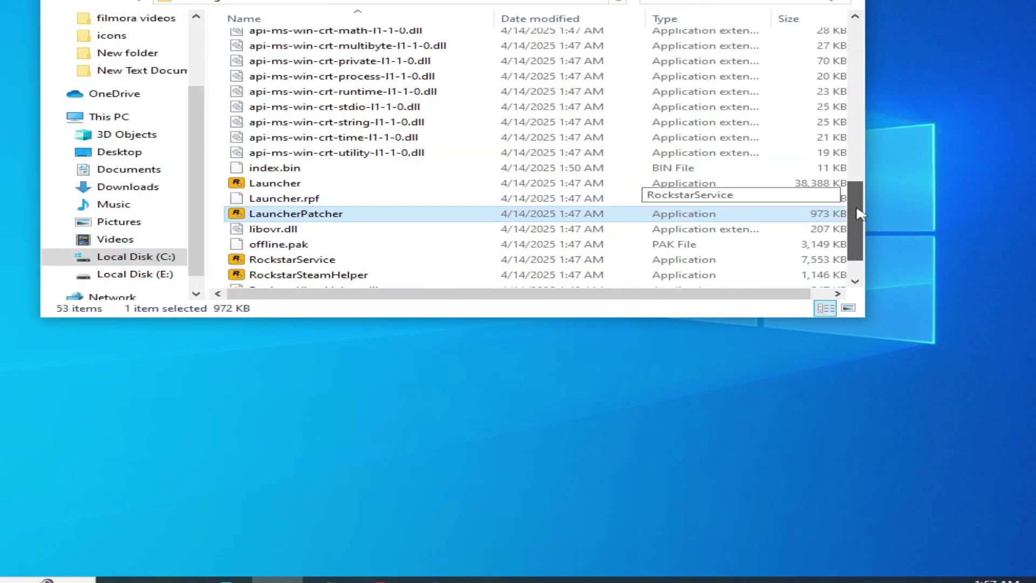
{"action": "right_click", "coordinate": [324, 214]}
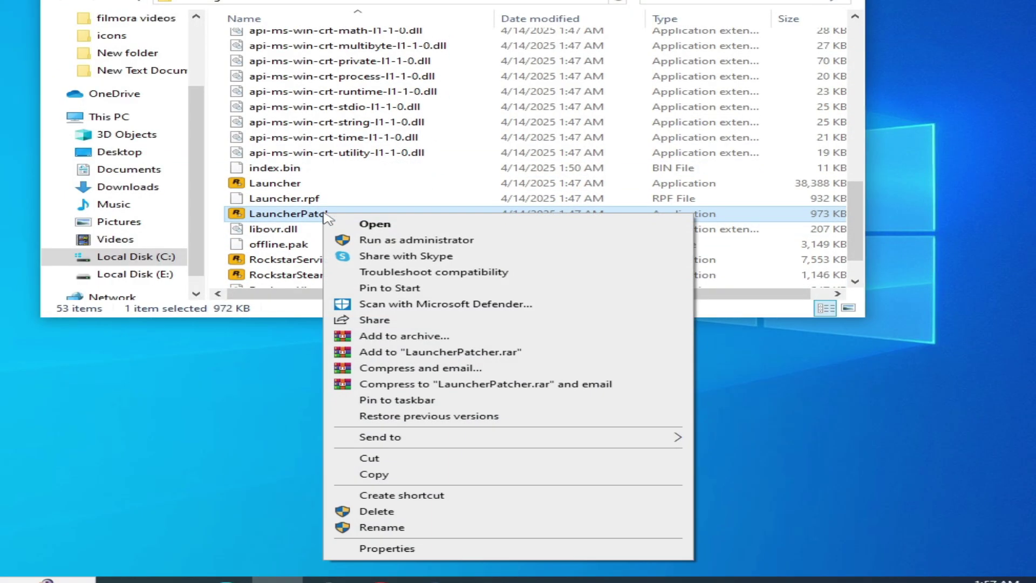
{"action": "left_click", "coordinate": [365, 547]}
{"action": "left_click", "coordinate": [513, 224]}
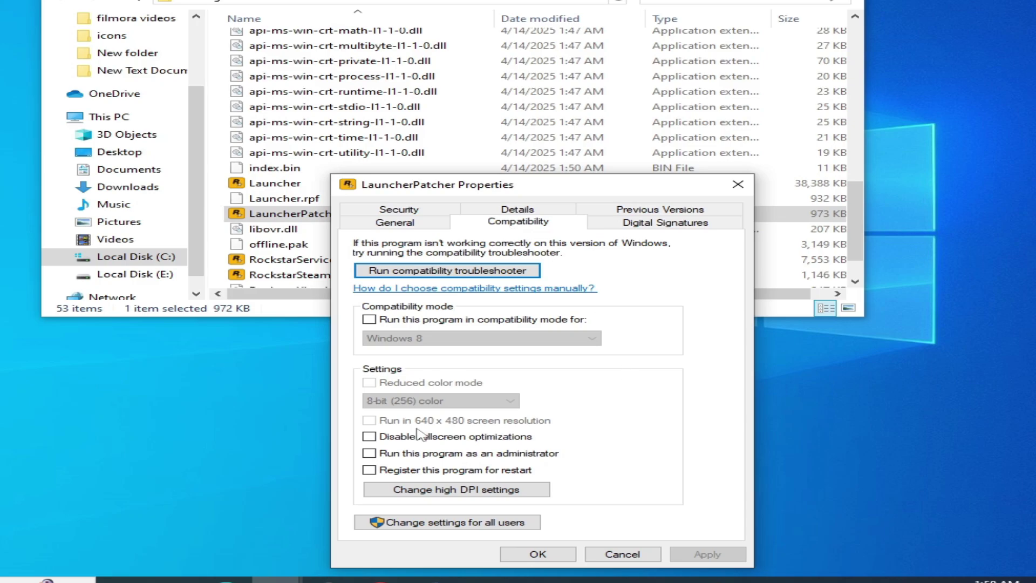
{"action": "left_click", "coordinate": [367, 323]}
{"action": "left_click", "coordinate": [370, 325]}
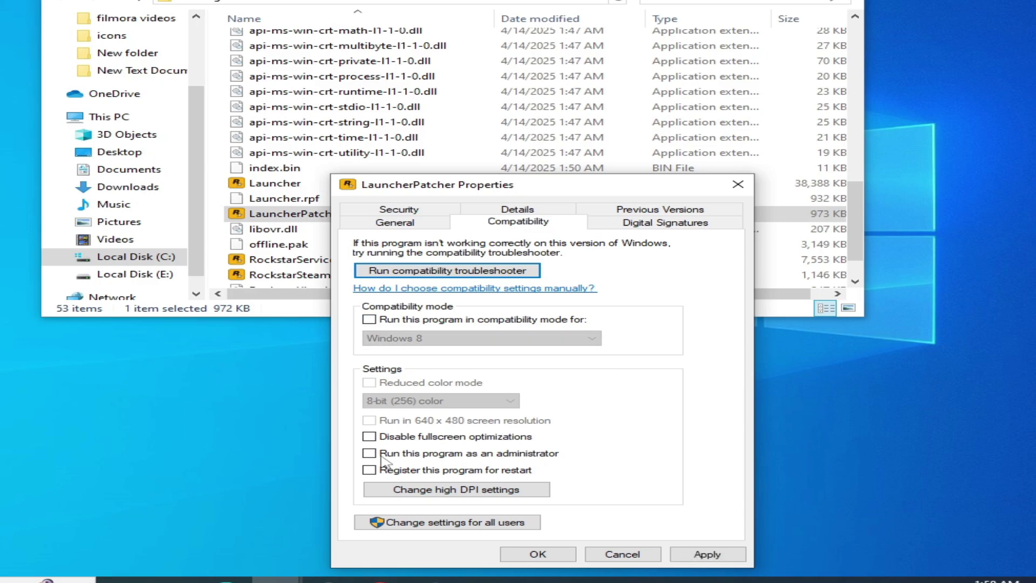
{"action": "left_click", "coordinate": [382, 458]}
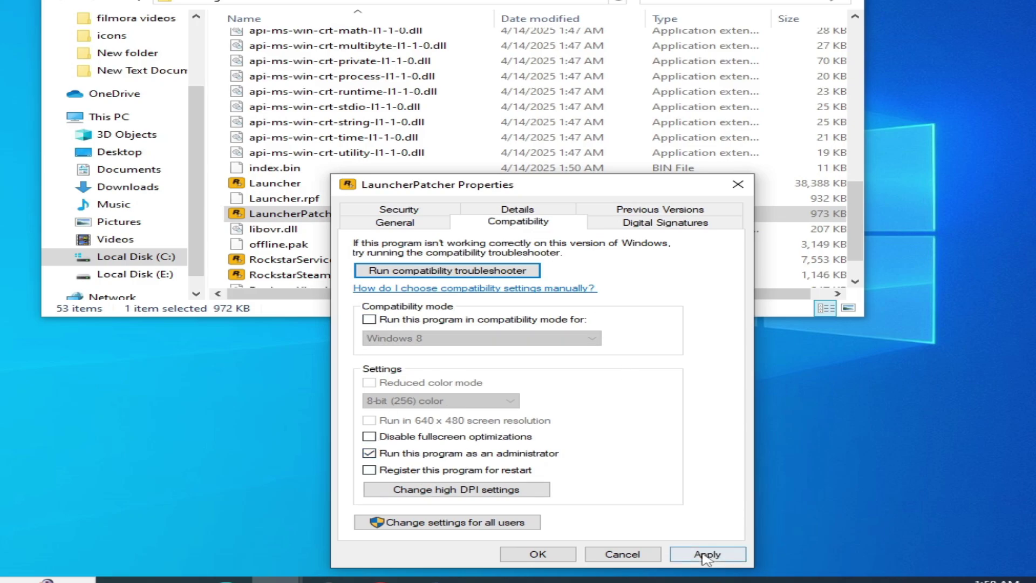
{"action": "left_click", "coordinate": [705, 554]}
{"action": "left_click", "coordinate": [537, 555]}
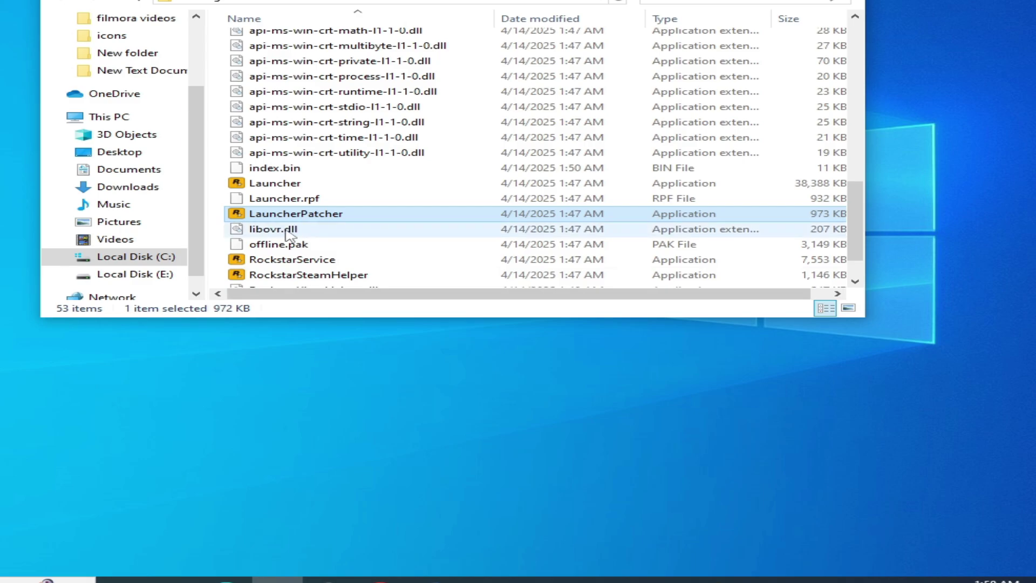
Step: Set the Launcher application in the Rockstar Games Launcher folder to run as an administrator
{"action": "right_click", "coordinate": [272, 185]}
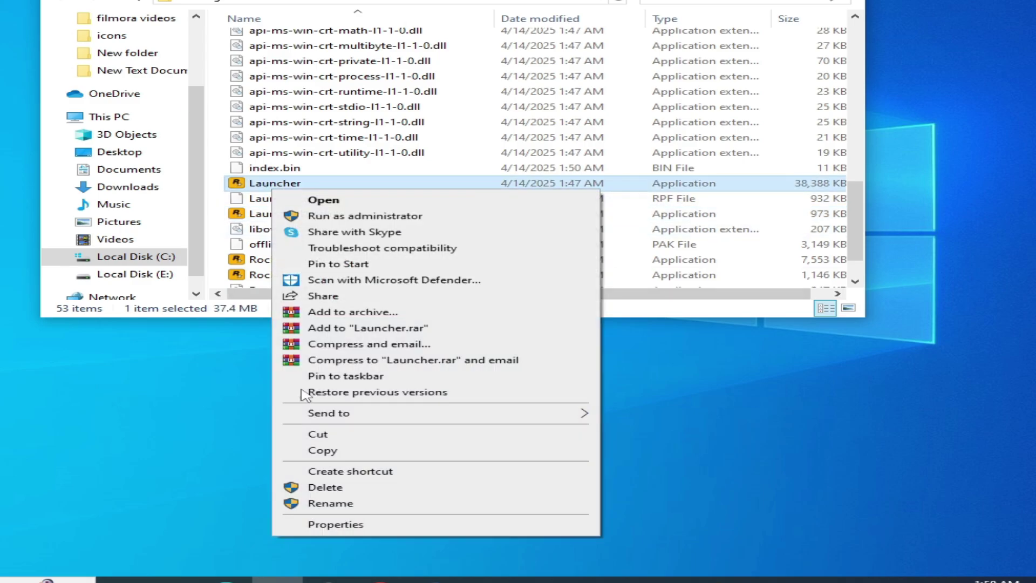
{"action": "left_click", "coordinate": [313, 523]}
{"action": "left_click", "coordinate": [467, 226]}
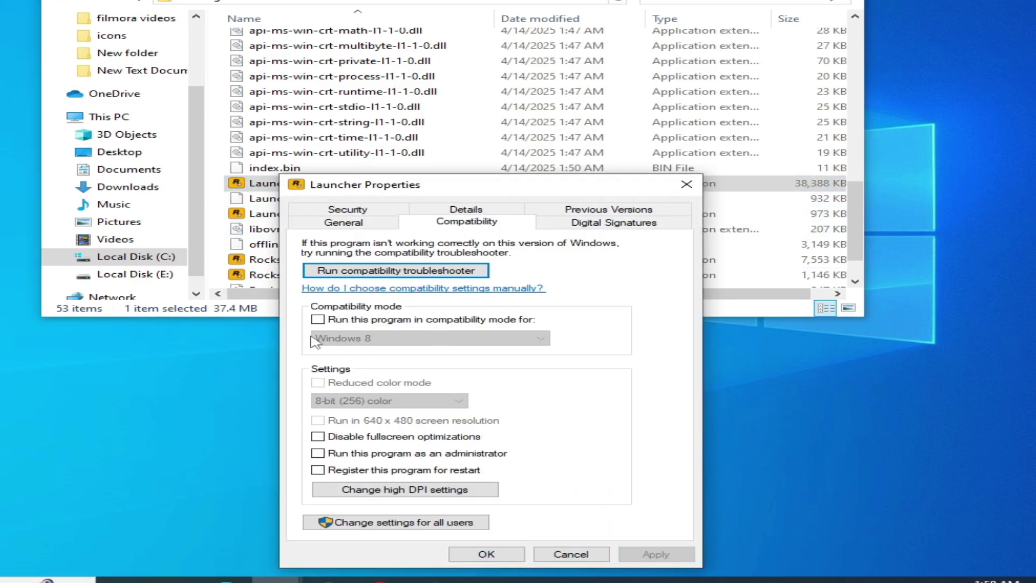
{"action": "left_click", "coordinate": [318, 320]}
{"action": "left_click", "coordinate": [318, 320]}
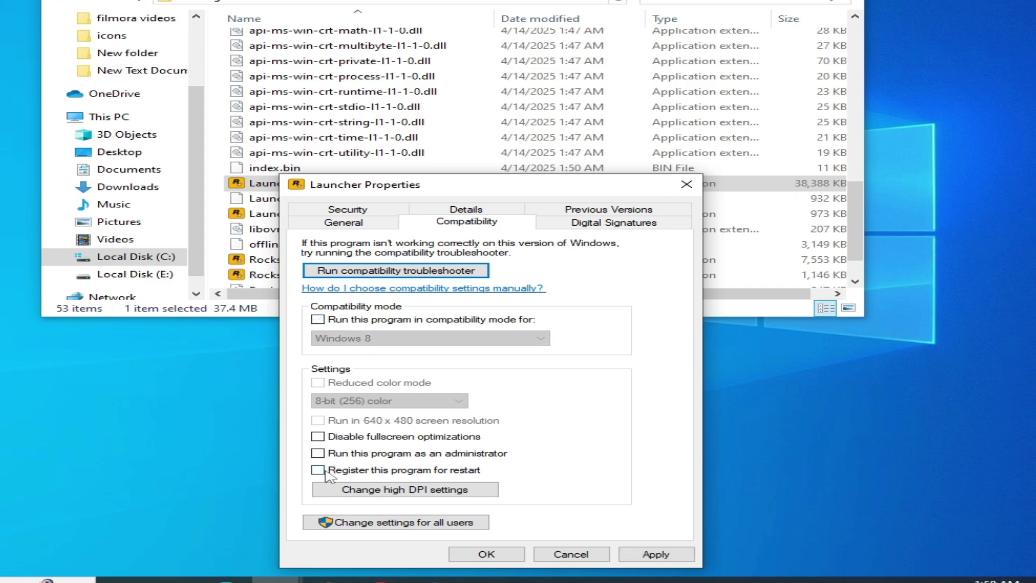
{"action": "left_click", "coordinate": [319, 453]}
{"action": "left_click", "coordinate": [656, 555]}
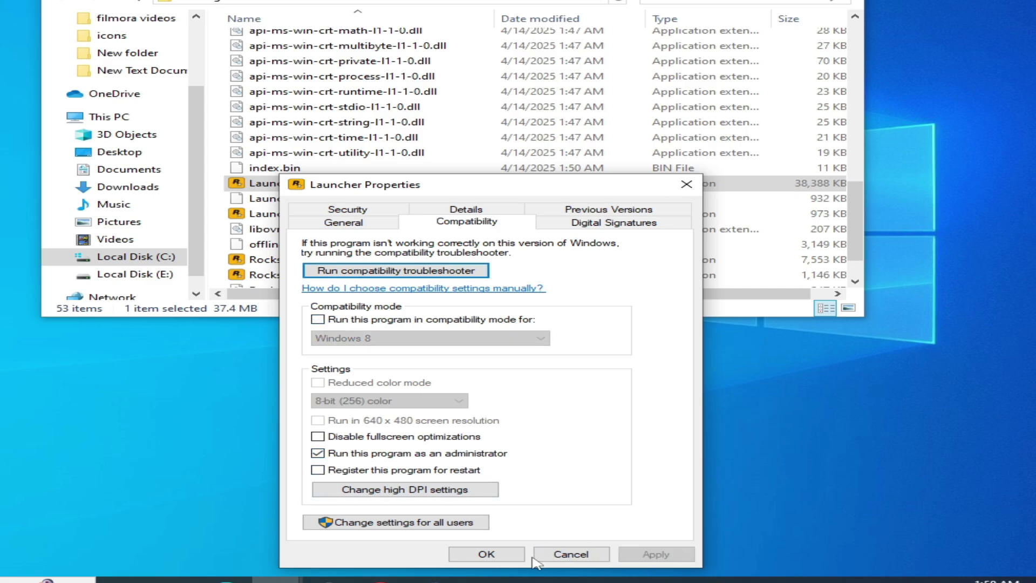
{"action": "left_click", "coordinate": [498, 556]}
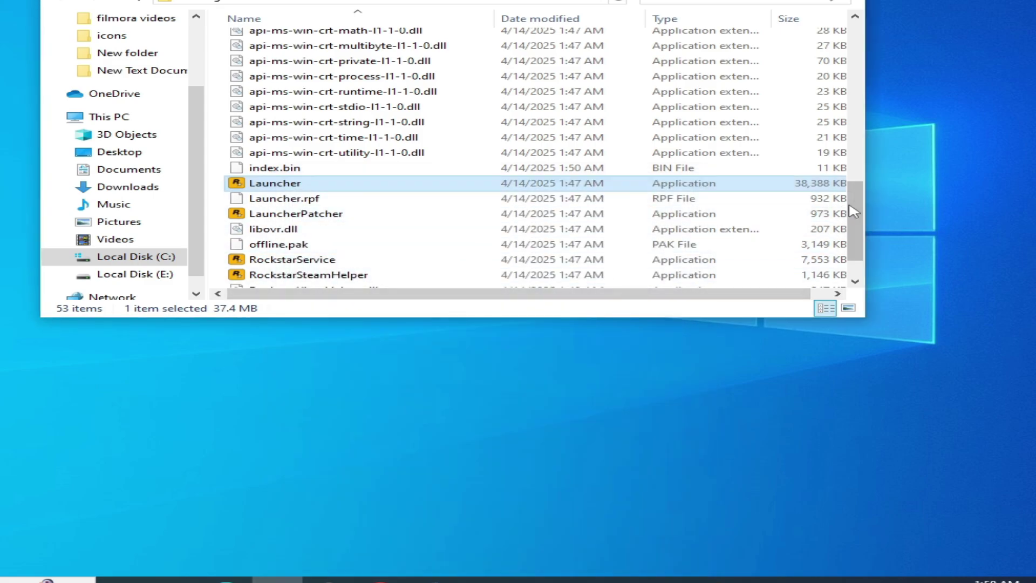
Step: Set the RockstarService application to run as an administrator, with compatibility mode left off
{"action": "scroll", "coordinate": [860, 251], "scroll_direction": "down", "scroll_amount": 1}
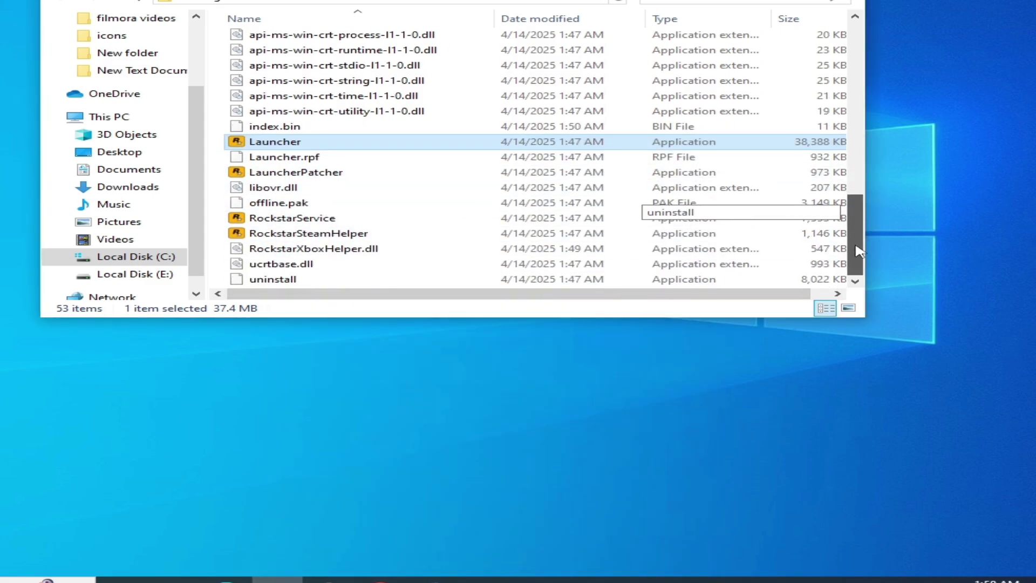
{"action": "left_click", "coordinate": [300, 220]}
{"action": "right_click", "coordinate": [300, 221]}
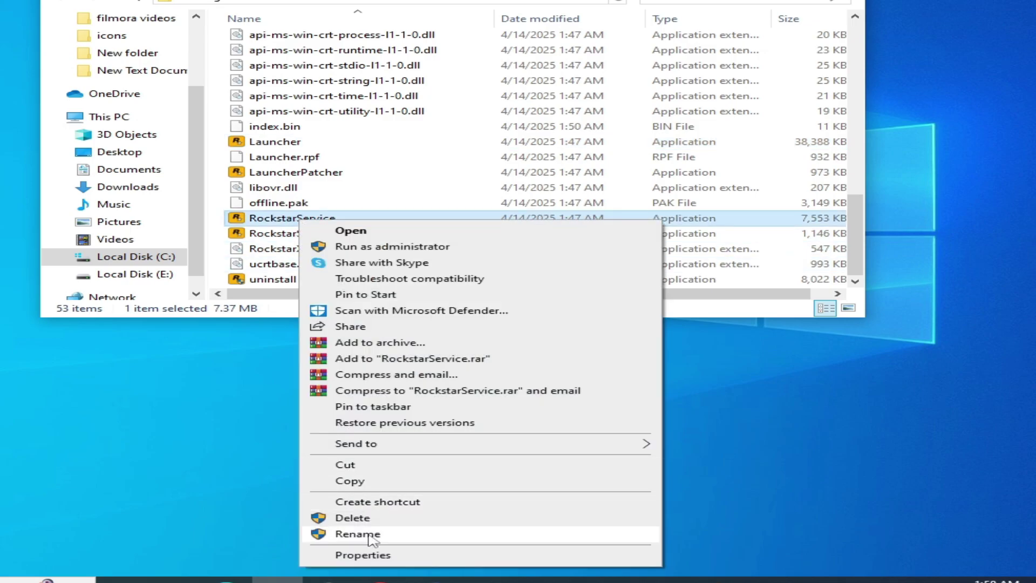
{"action": "left_click", "coordinate": [363, 555]}
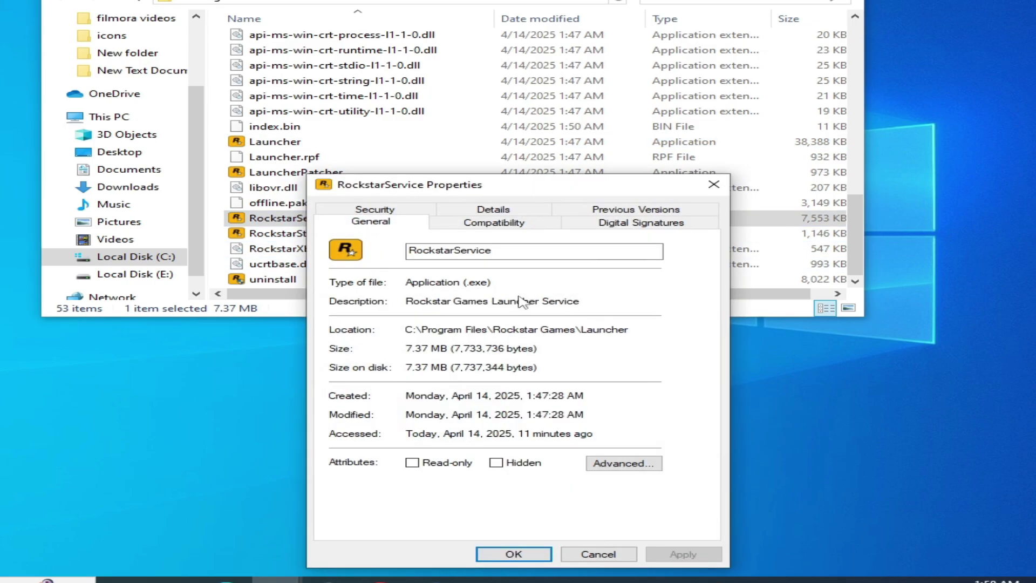
{"action": "left_click", "coordinate": [495, 223]}
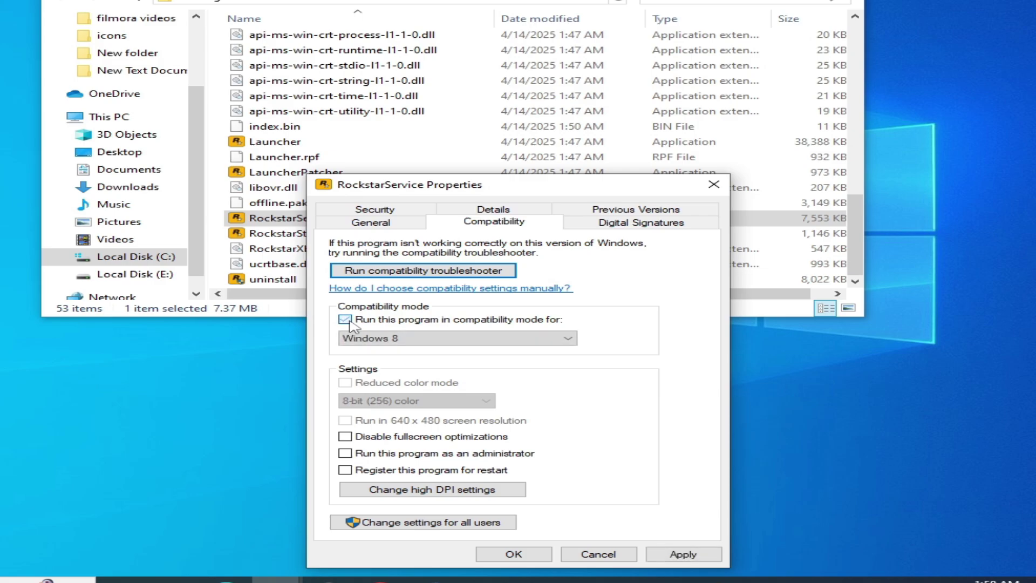
{"action": "left_click", "coordinate": [346, 454]}
{"action": "left_click", "coordinate": [671, 556]}
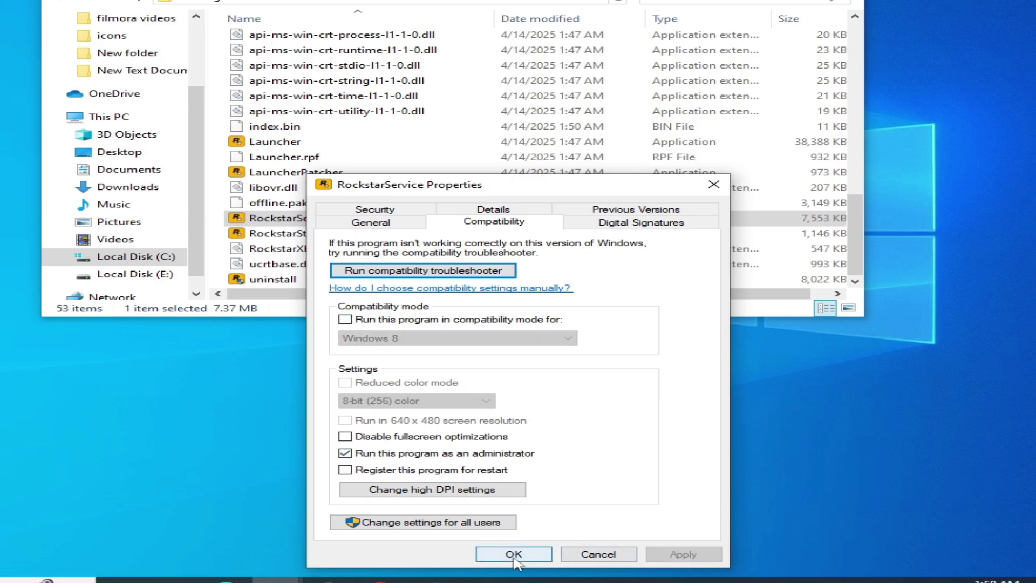
{"action": "left_click", "coordinate": [514, 555]}
Step: Set the RockstarSteamHelper application to run as an administrator and return to the desktop
{"action": "left_click", "coordinate": [298, 249]}
{"action": "right_click", "coordinate": [299, 252]}
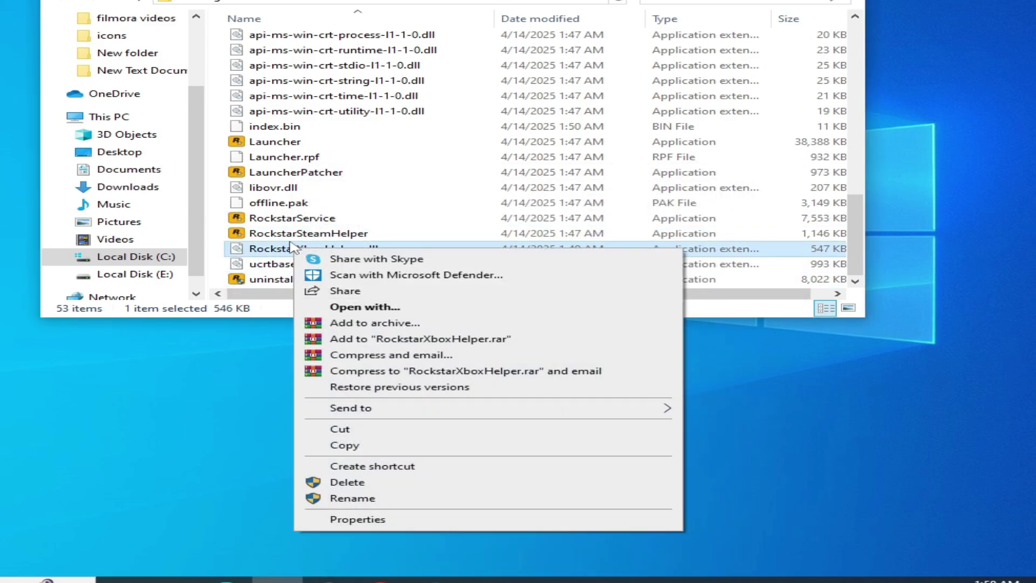
{"action": "right_click", "coordinate": [307, 234]}
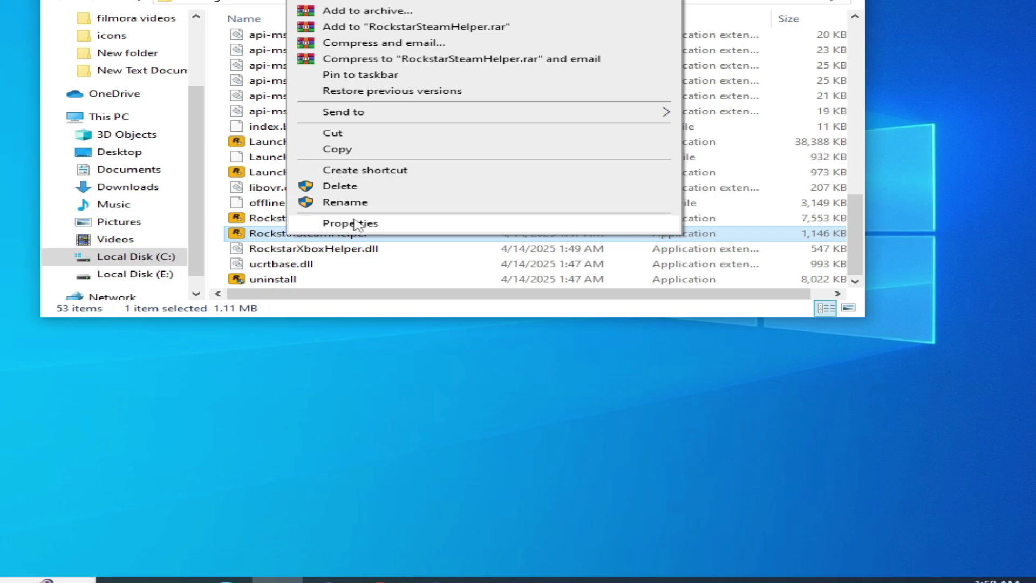
{"action": "left_click", "coordinate": [345, 223]}
{"action": "left_click", "coordinate": [493, 224]}
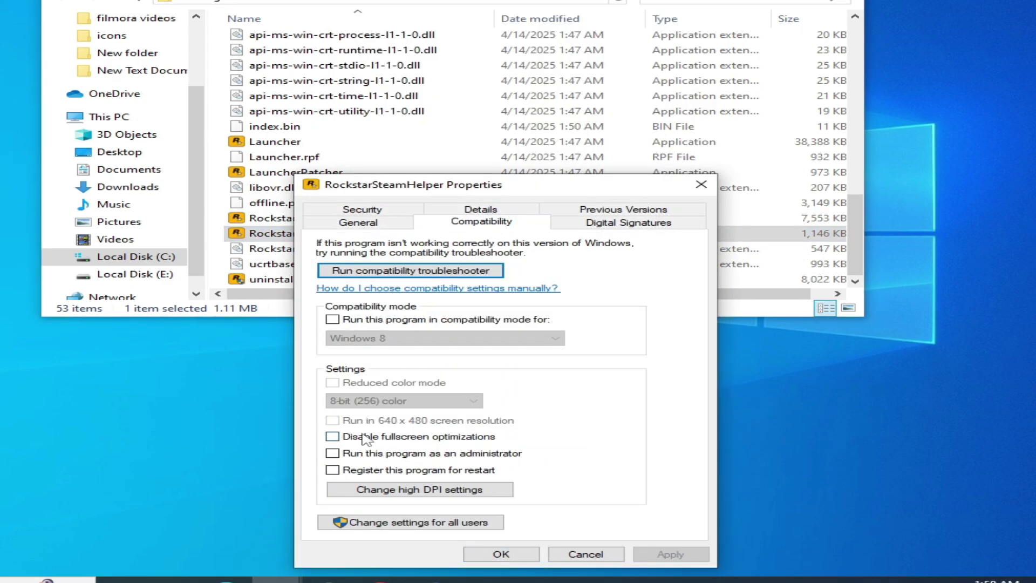
{"action": "left_click", "coordinate": [333, 453]}
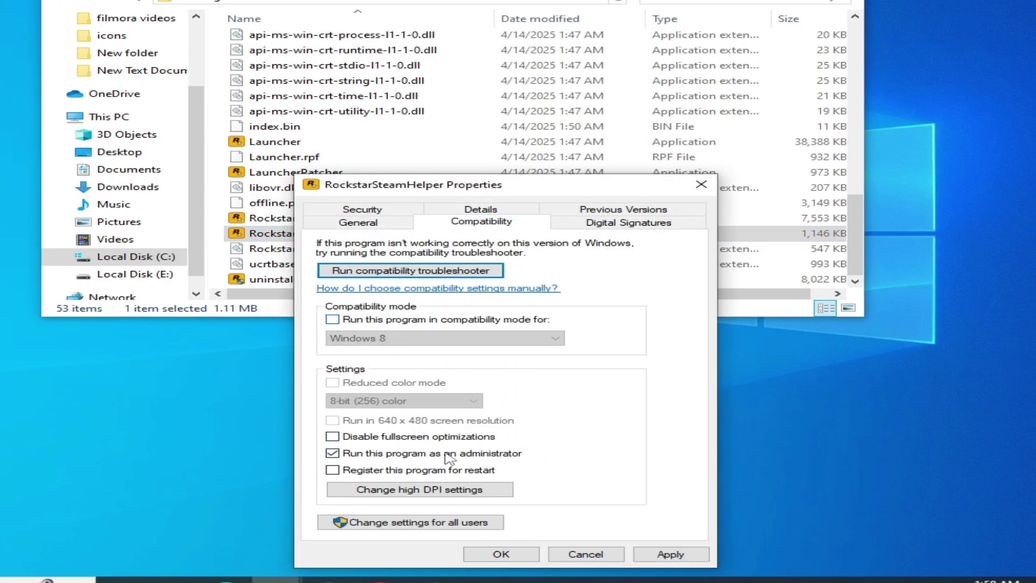
{"action": "left_click", "coordinate": [666, 554]}
{"action": "left_click", "coordinate": [501, 554]}
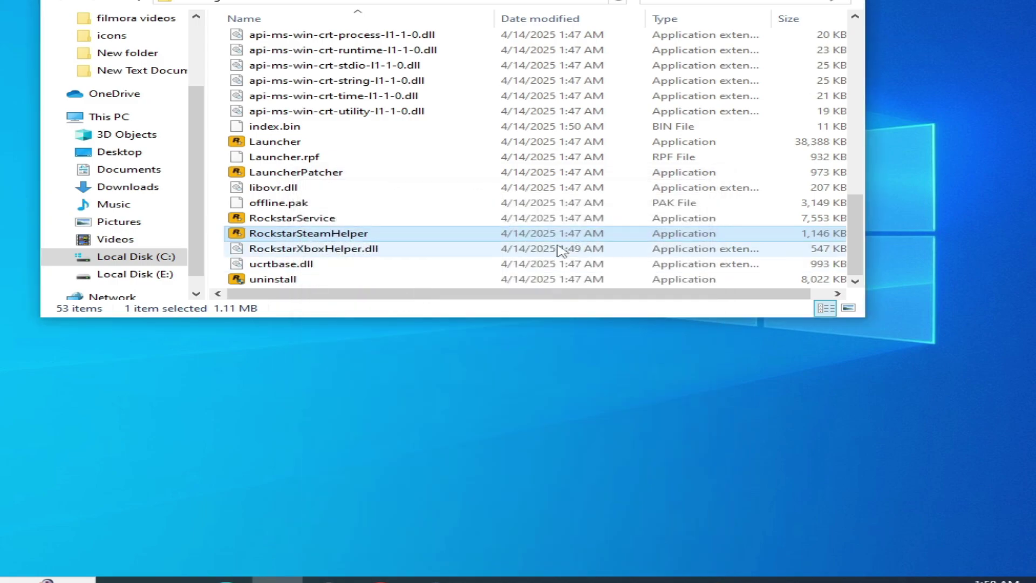
{"action": "key", "text": "super+d"}
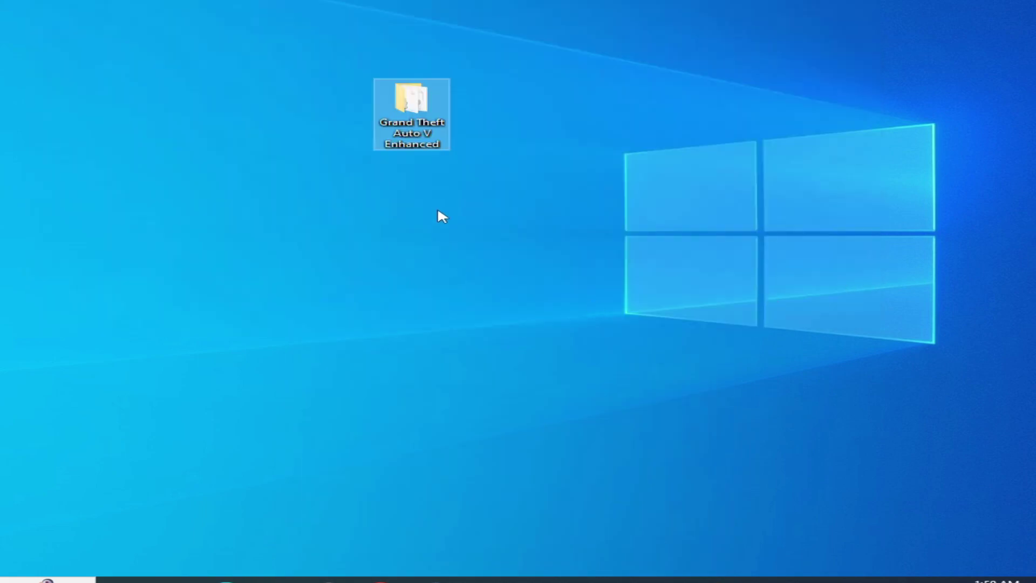
Step: Run the GTA5 application from the Grand Theft Auto V Enhanced folder as administrator and close the folder
{"action": "double_click", "coordinate": [424, 122]}
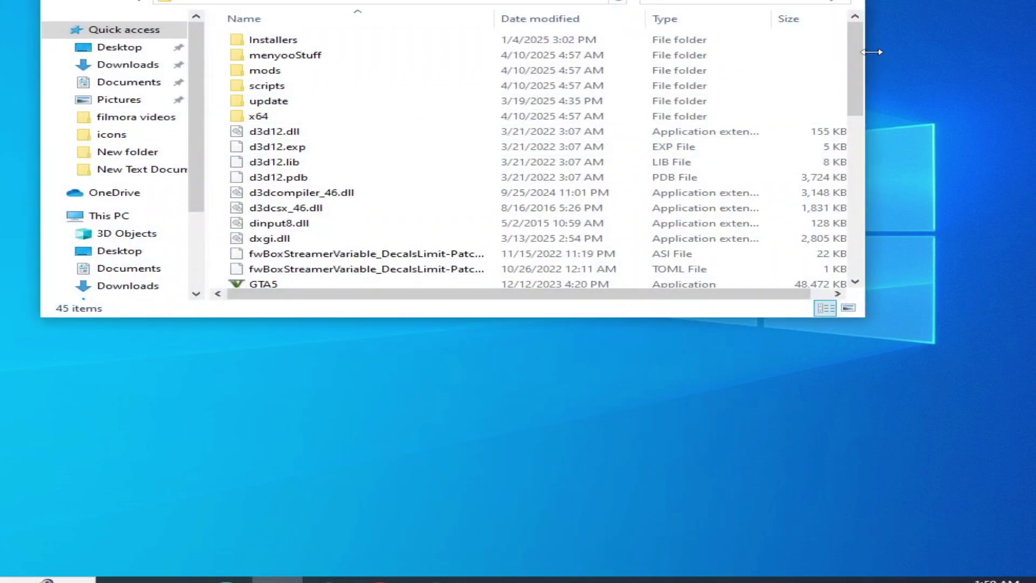
{"action": "left_click_drag", "start_coordinate": [857, 54], "coordinate": [864, 195]}
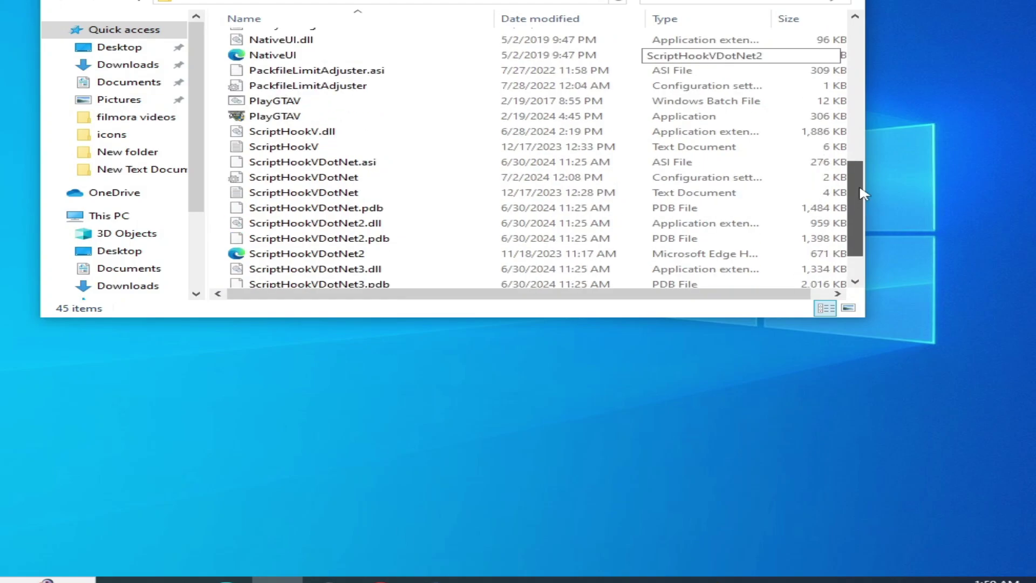
{"action": "left_click", "coordinate": [270, 117]}
{"action": "right_click", "coordinate": [272, 118]}
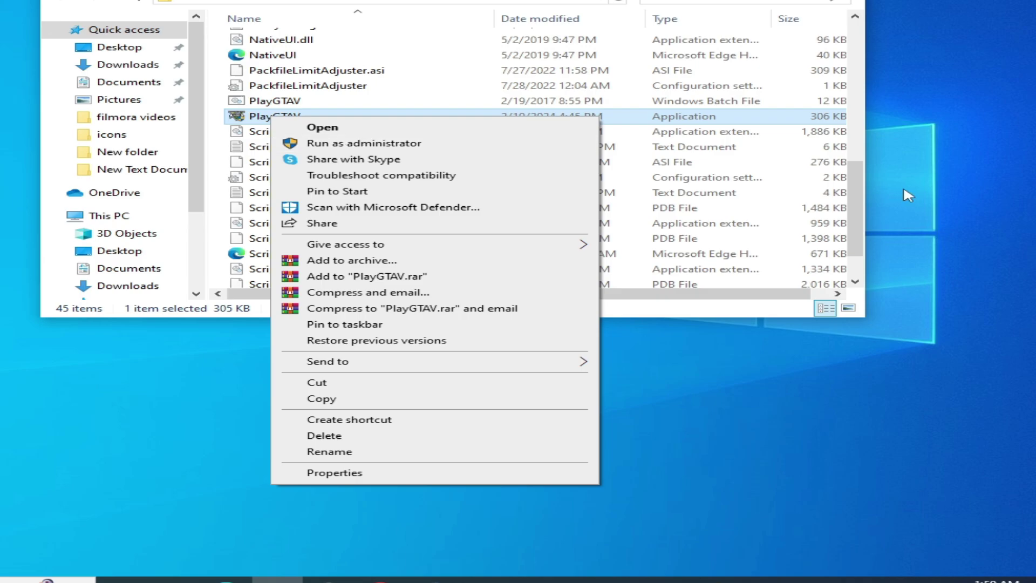
{"action": "left_click", "coordinate": [860, 205]}
{"action": "scroll", "coordinate": [702, 200], "scroll_direction": "up", "scroll_amount": 4}
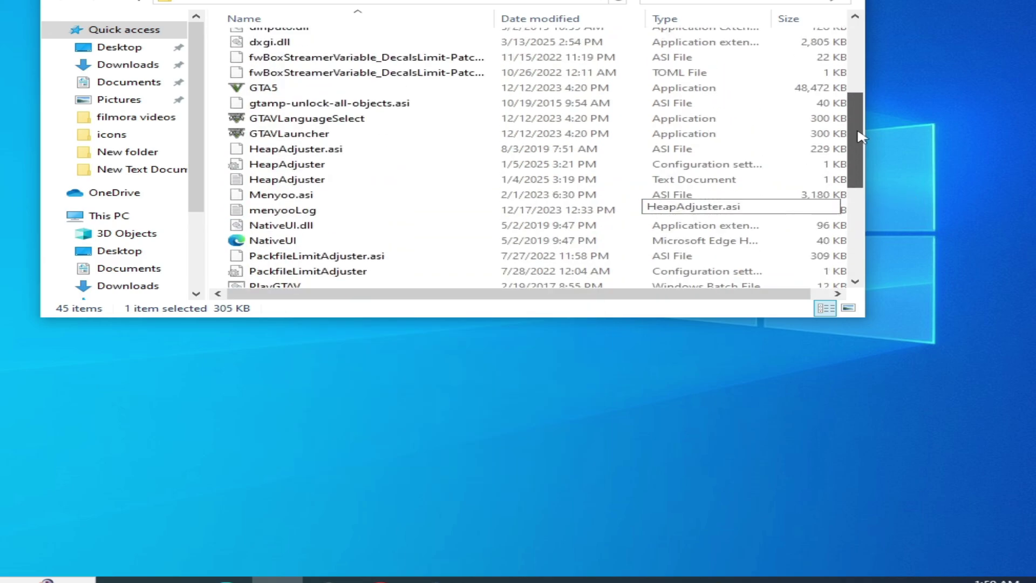
{"action": "right_click", "coordinate": [298, 134]}
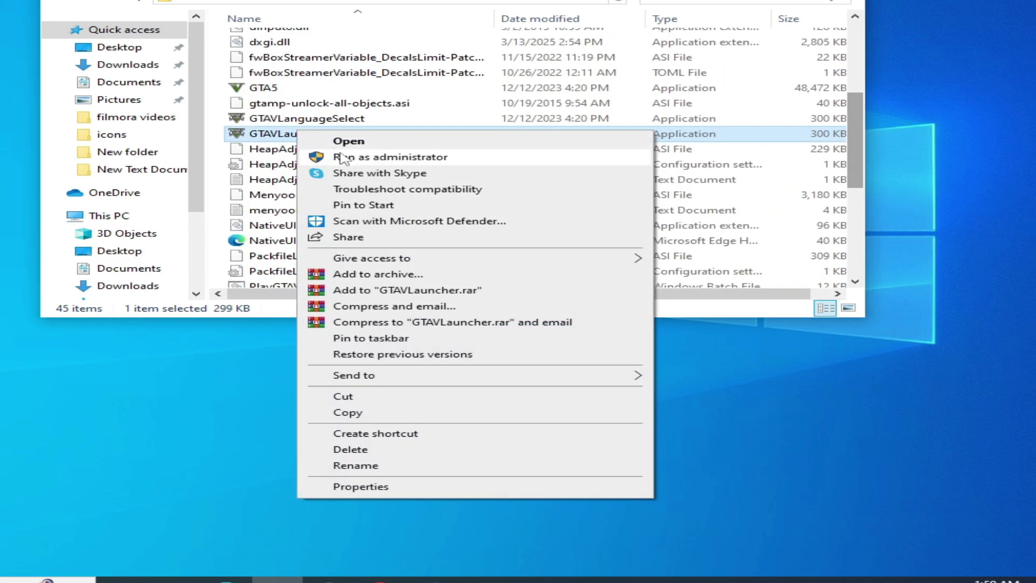
{"action": "right_click", "coordinate": [273, 88]}
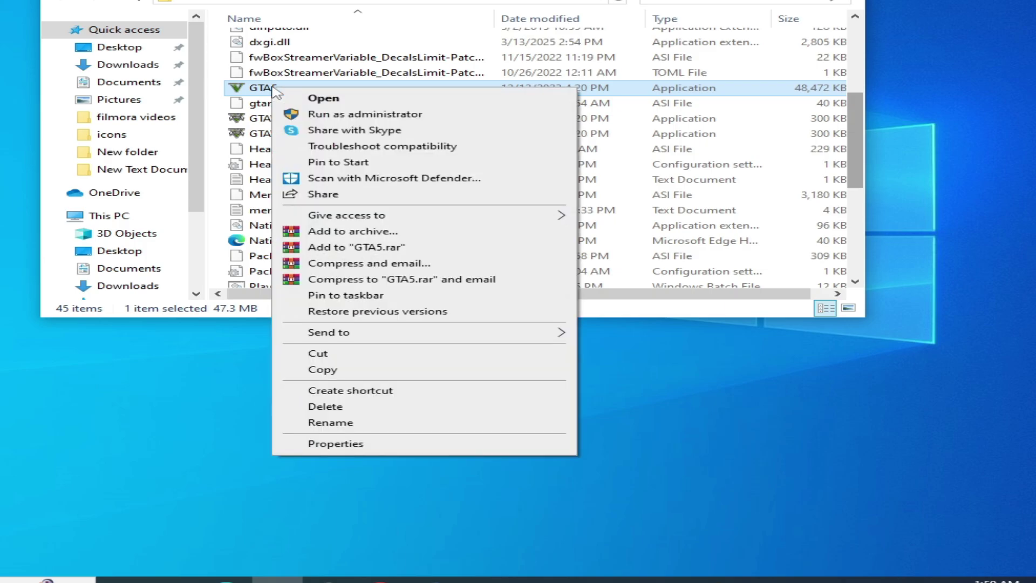
{"action": "left_click", "coordinate": [319, 114]}
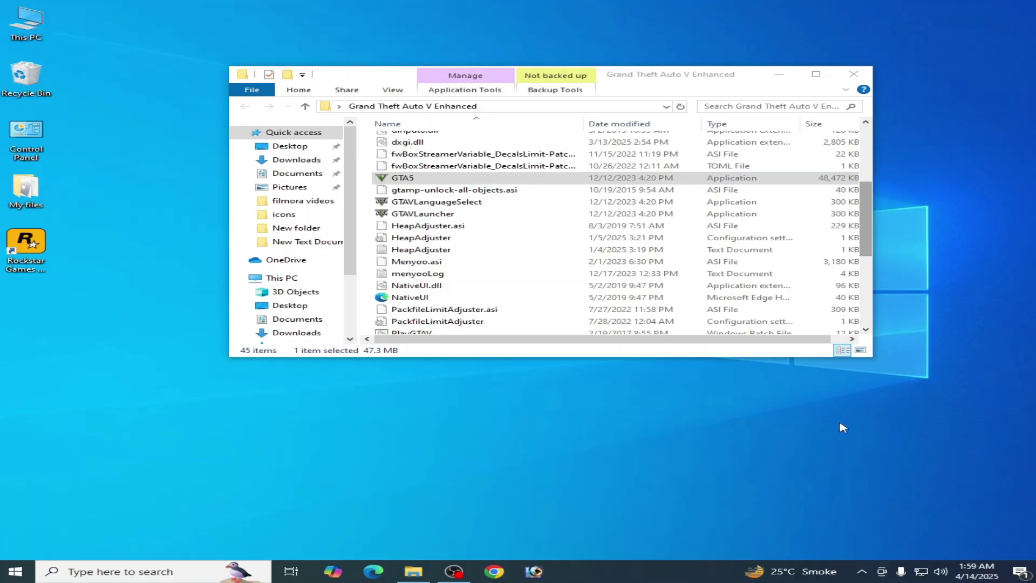
{"action": "left_click", "coordinate": [854, 74]}
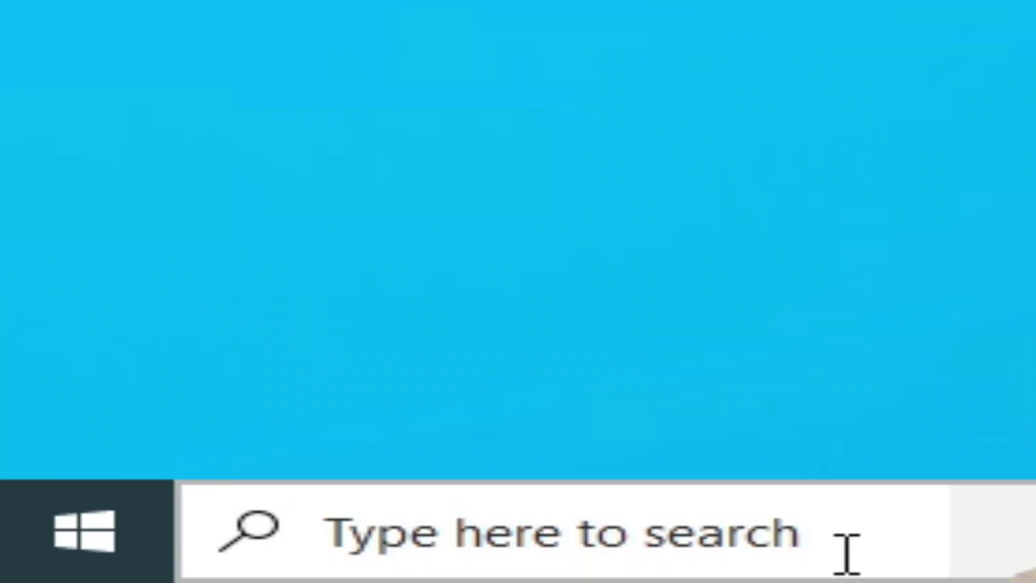
Step: Open the Apps & features page in Windows Settings and search the installed apps for "rocksta"
{"action": "left_click", "coordinate": [190, 574]}
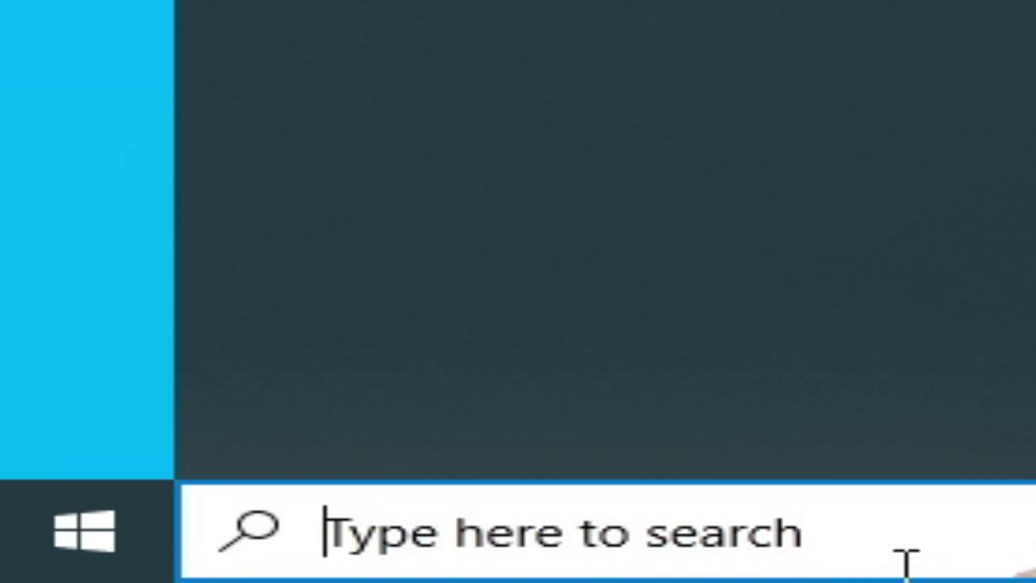
{"action": "type", "text": "settings"}
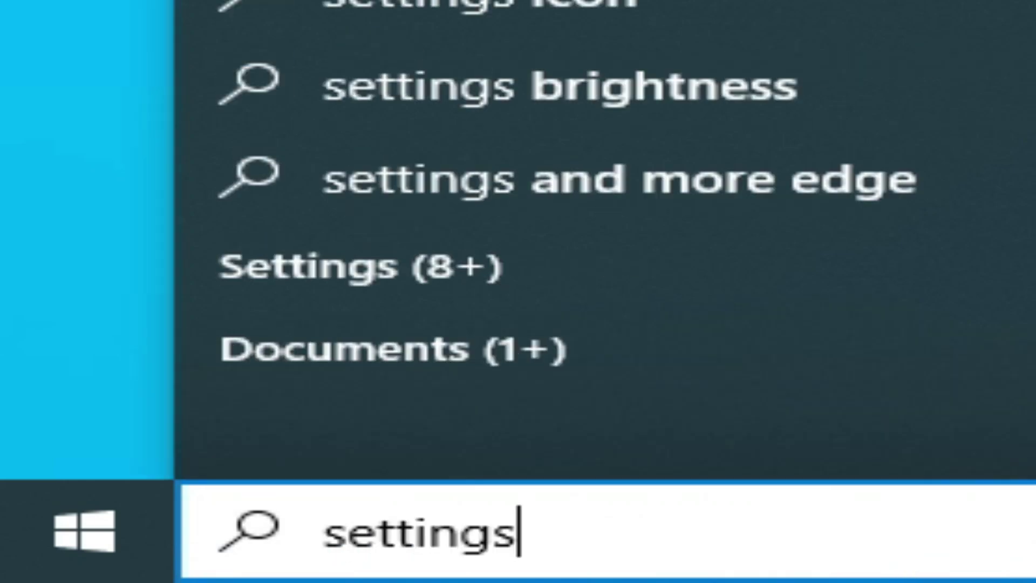
{"action": "key", "text": "Return"}
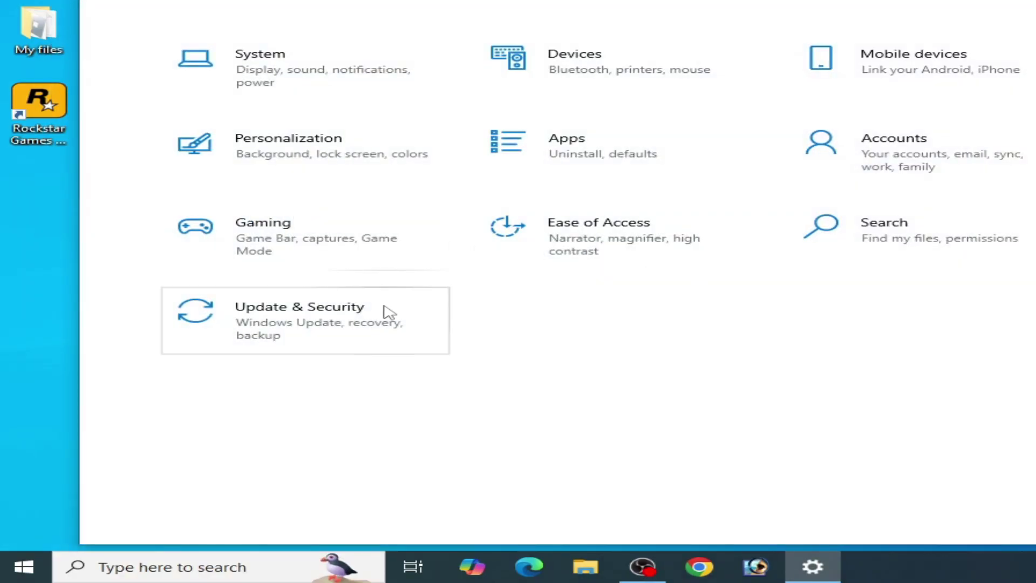
{"action": "left_click", "coordinate": [595, 165]}
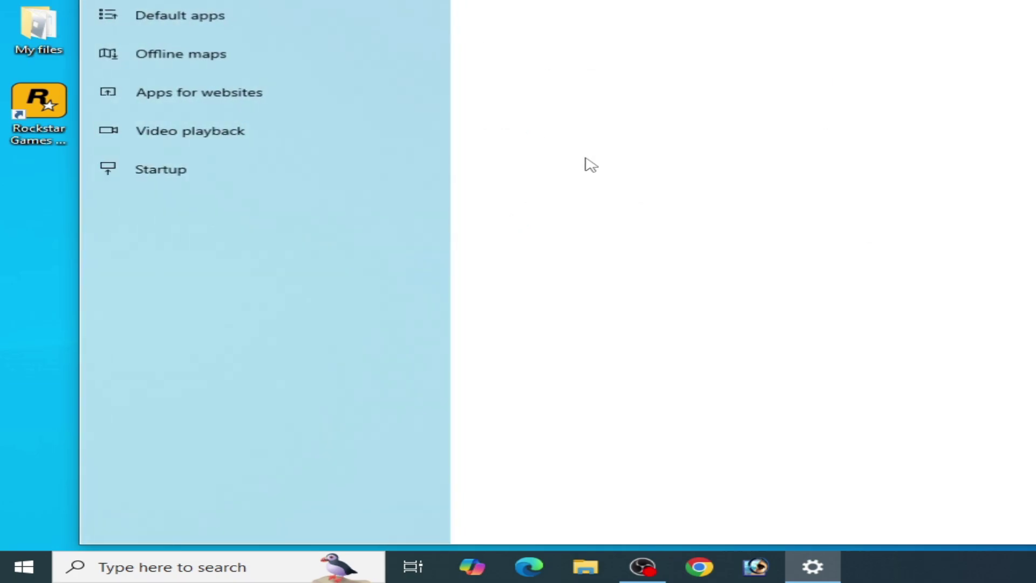
{"action": "left_click", "coordinate": [602, 119]}
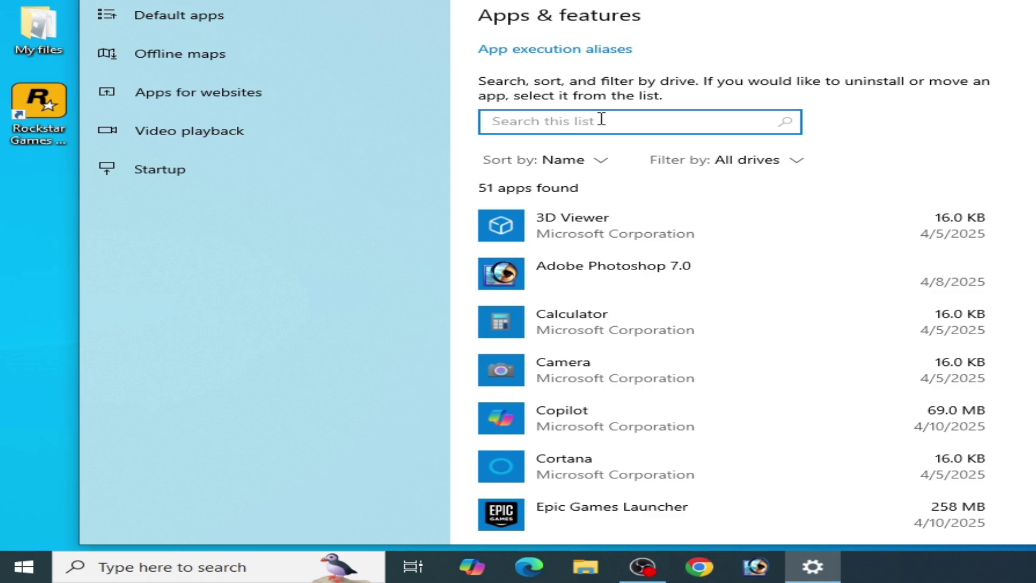
{"action": "type", "text": "rocksta"}
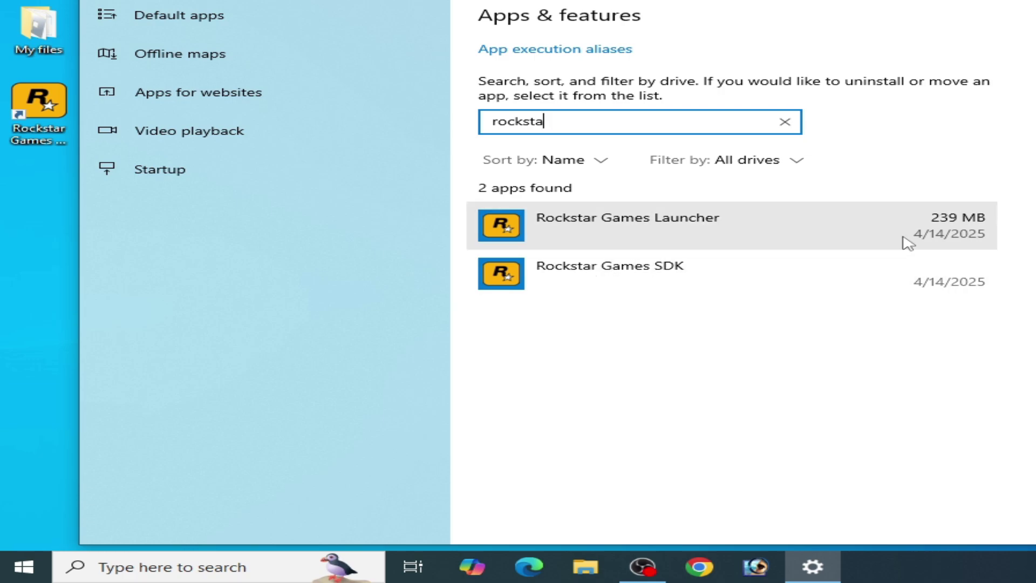
Step: Uninstall the Rockstar Games Launcher with its saved account profile data, keeping installed game data, and return to the desktop
{"action": "left_click", "coordinate": [920, 235]}
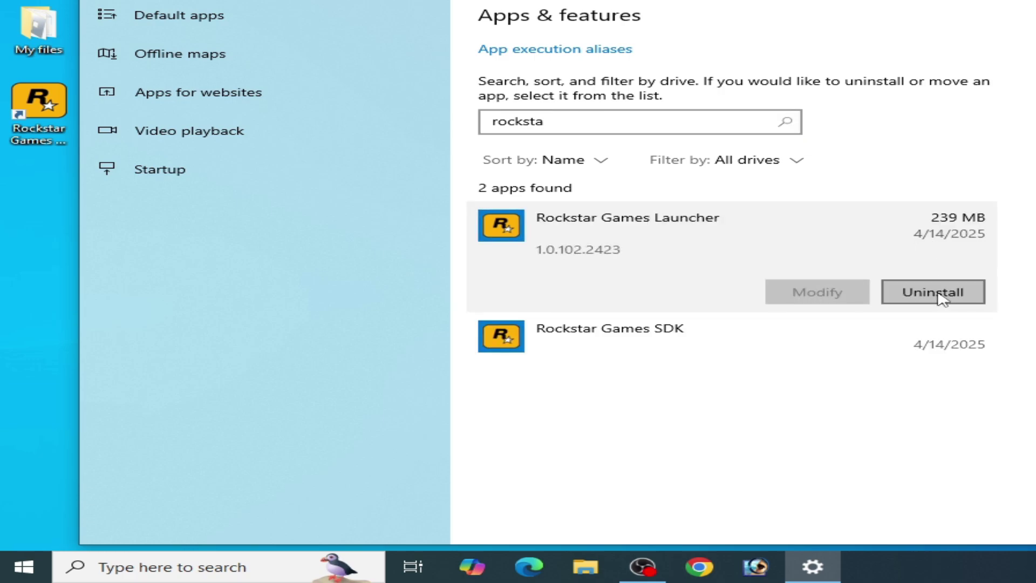
{"action": "left_click", "coordinate": [940, 297]}
{"action": "left_click", "coordinate": [996, 264]}
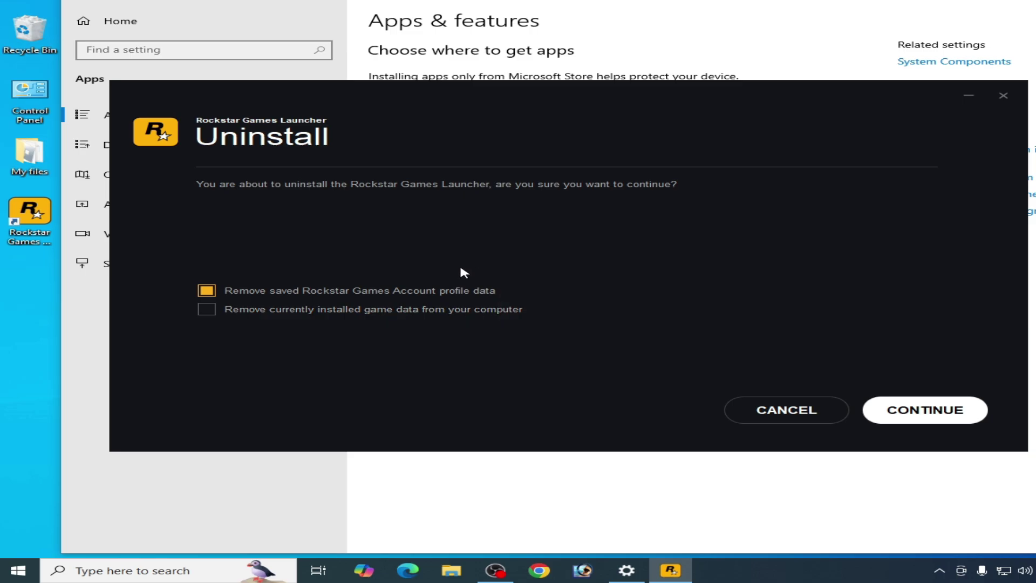
{"action": "left_click", "coordinate": [917, 420]}
{"action": "left_click", "coordinate": [925, 411]}
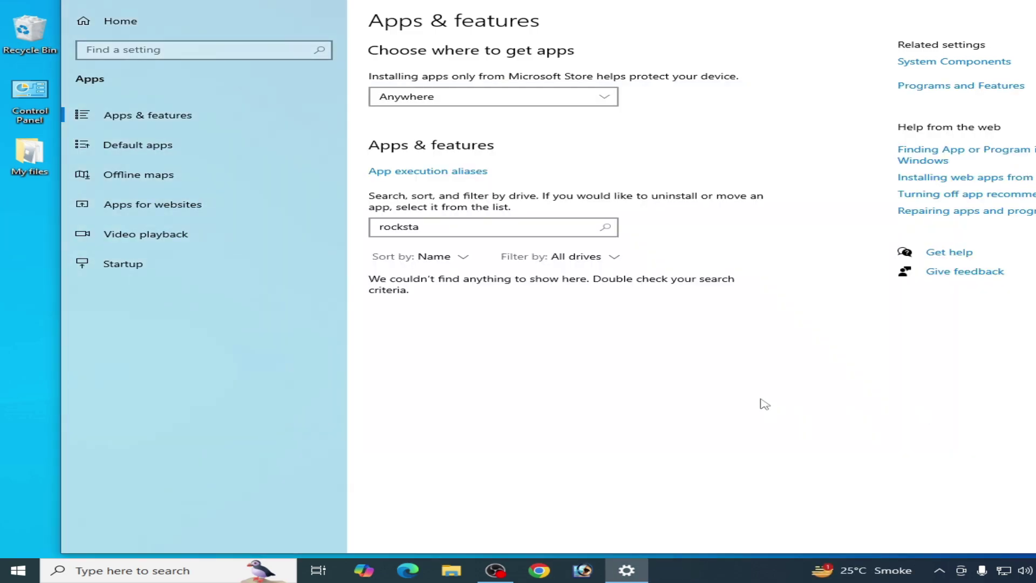
{"action": "left_click", "coordinate": [547, 227]}
{"action": "key", "text": "BackSpace"}
{"action": "key", "text": "BackSpace"}
{"action": "key", "text": "BackSpace"}
{"action": "key", "text": "super+d"}
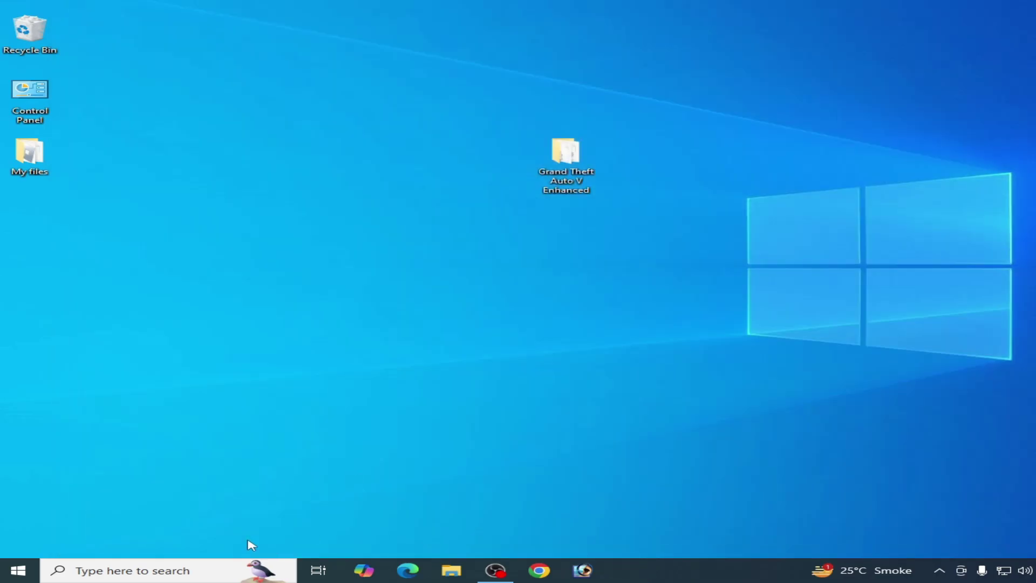
Step: Search Windows for "regedit" and run Registry Editor as administrator
{"action": "left_click", "coordinate": [168, 577]}
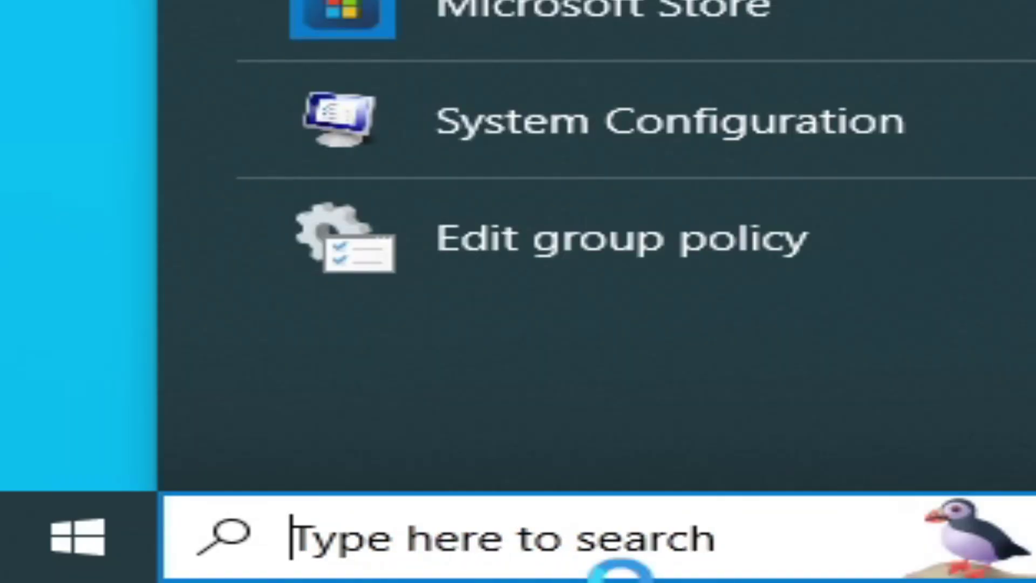
{"action": "type", "text": "reged"}
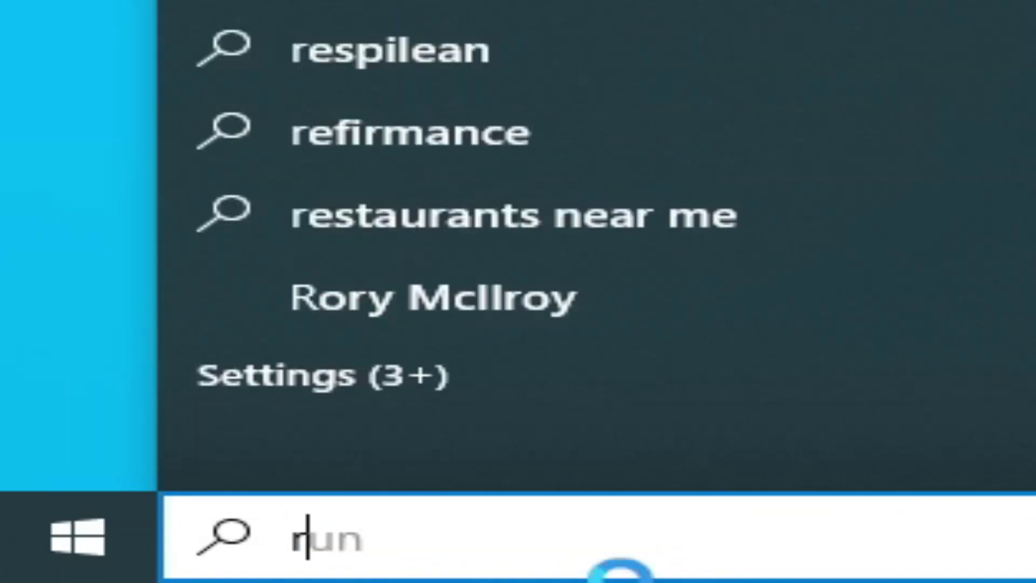
{"action": "type", "text": "it"}
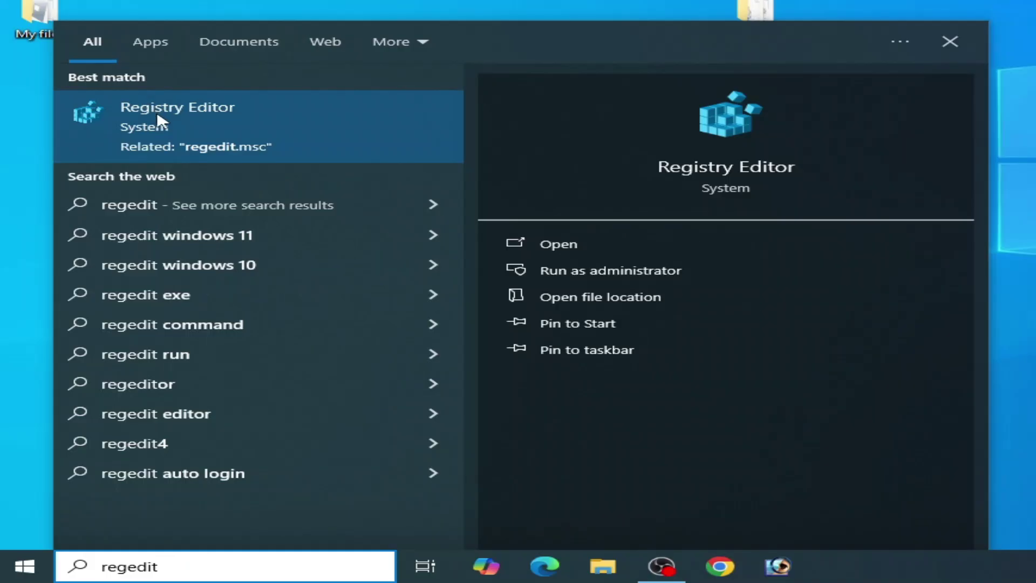
{"action": "right_click", "coordinate": [160, 119]}
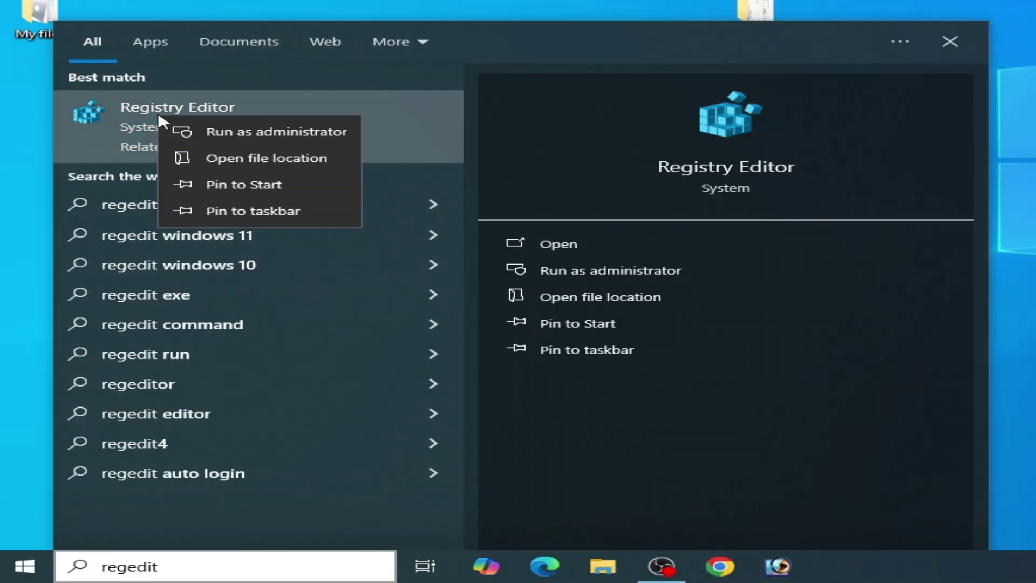
{"action": "left_click", "coordinate": [229, 135]}
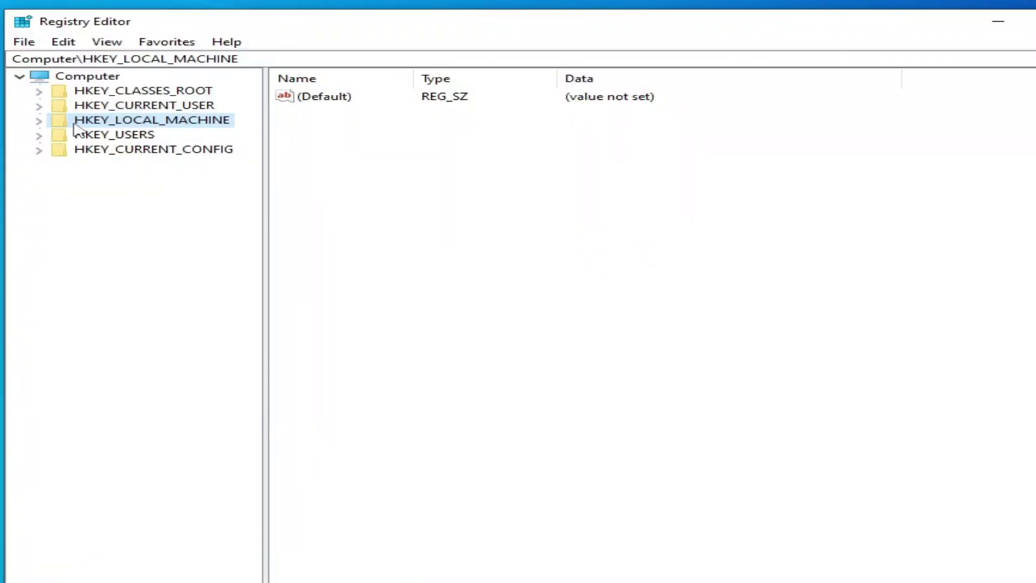
Step: Delete the Rockstar Games key under HKEY_LOCAL_MACHINE\SOFTWARE\WOW6432Node
{"action": "left_click", "coordinate": [42, 121]}
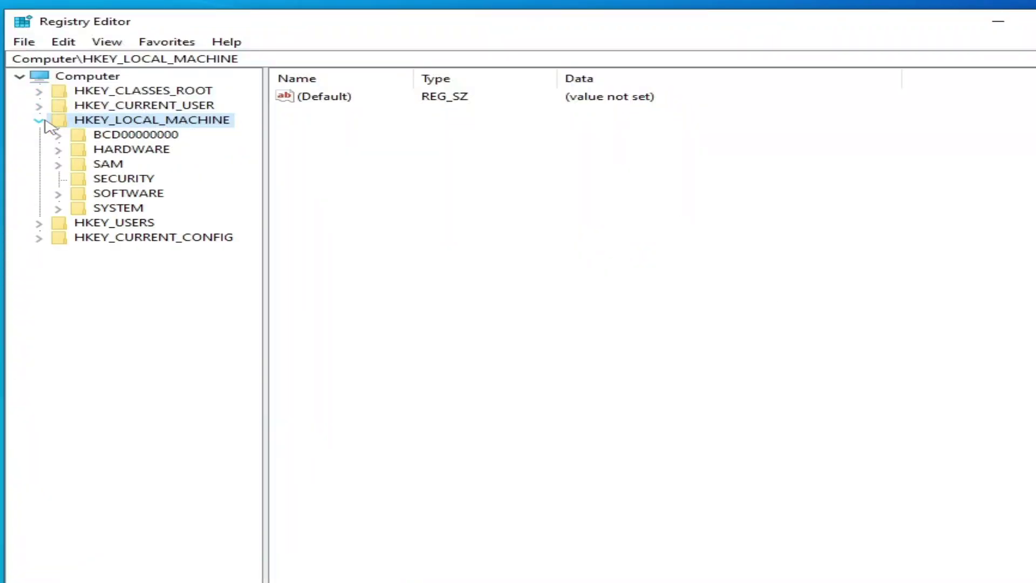
{"action": "left_click", "coordinate": [58, 193]}
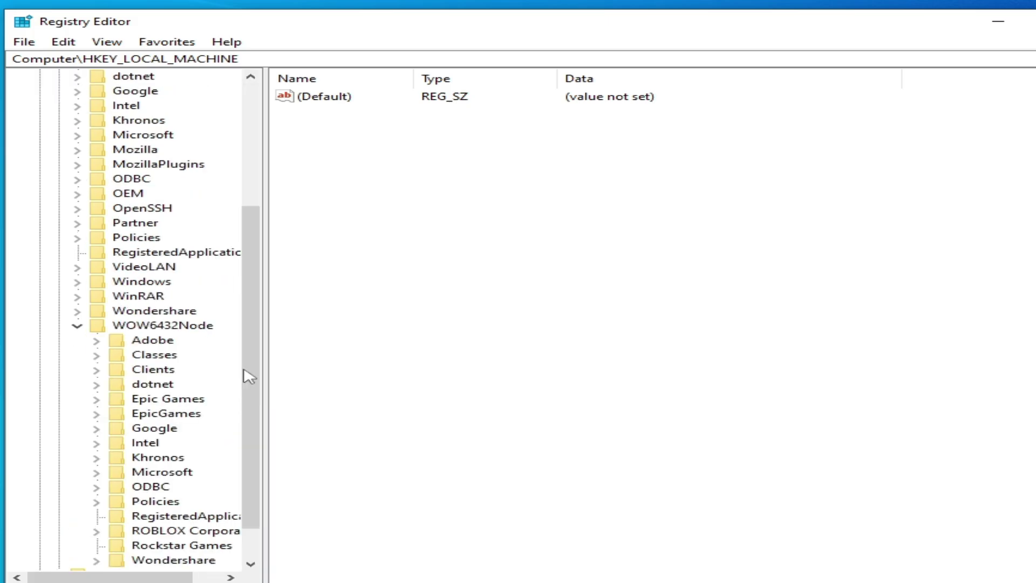
{"action": "scroll", "coordinate": [253, 380], "scroll_direction": "down", "scroll_amount": 1}
{"action": "left_click_drag", "start_coordinate": [108, 577], "coordinate": [135, 577]}
{"action": "left_click", "coordinate": [144, 502]}
{"action": "right_click", "coordinate": [144, 505]}
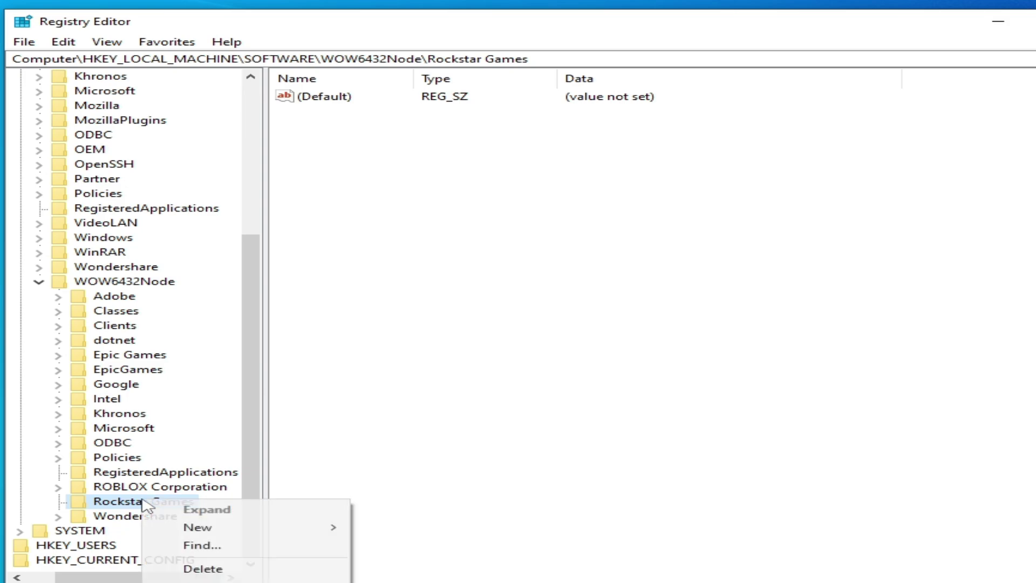
{"action": "left_click", "coordinate": [190, 569]}
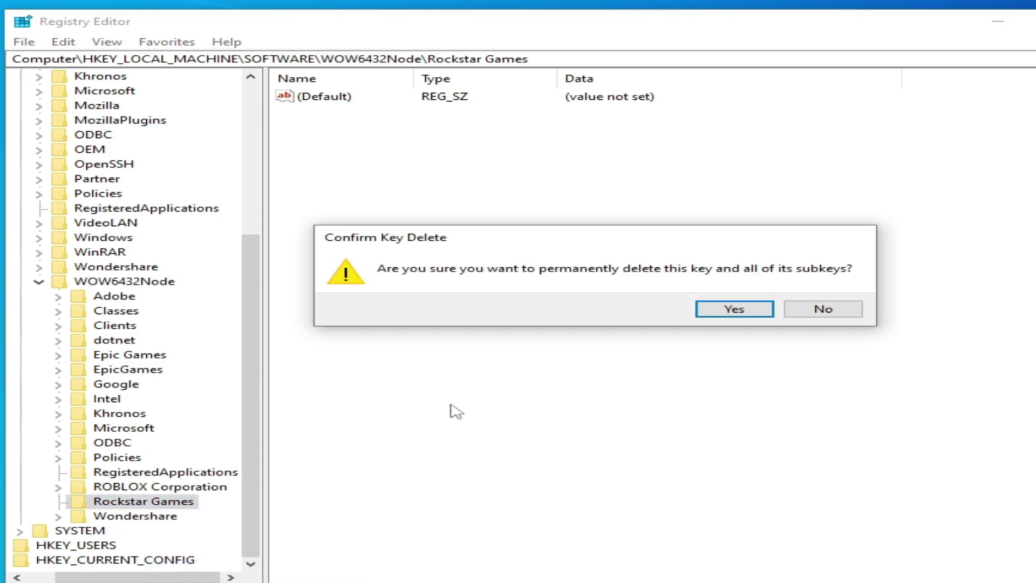
{"action": "left_click", "coordinate": [730, 306]}
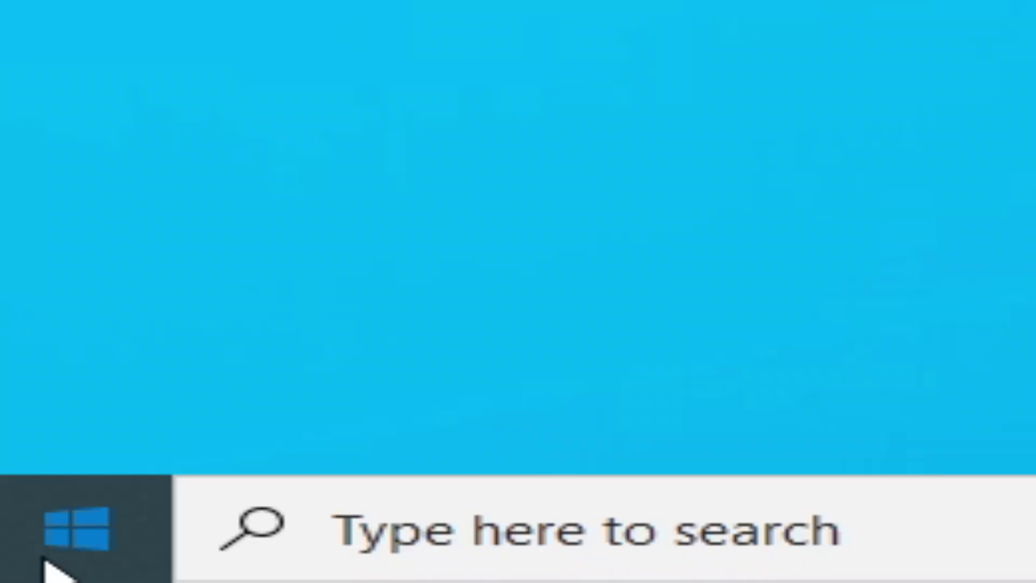
Step: Open the computer's power options
{"action": "left_click", "coordinate": [16, 568]}
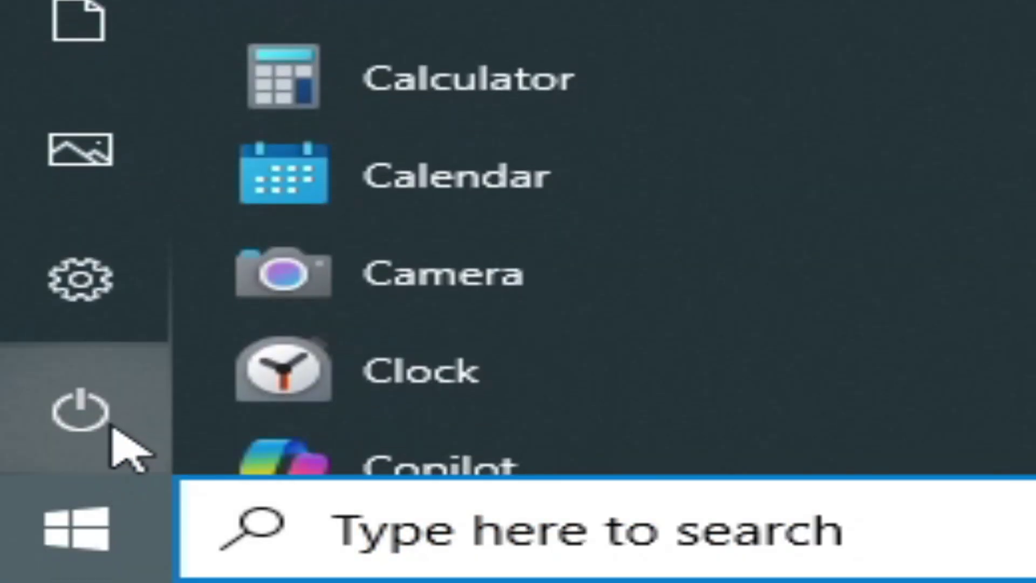
{"action": "left_click", "coordinate": [27, 545]}
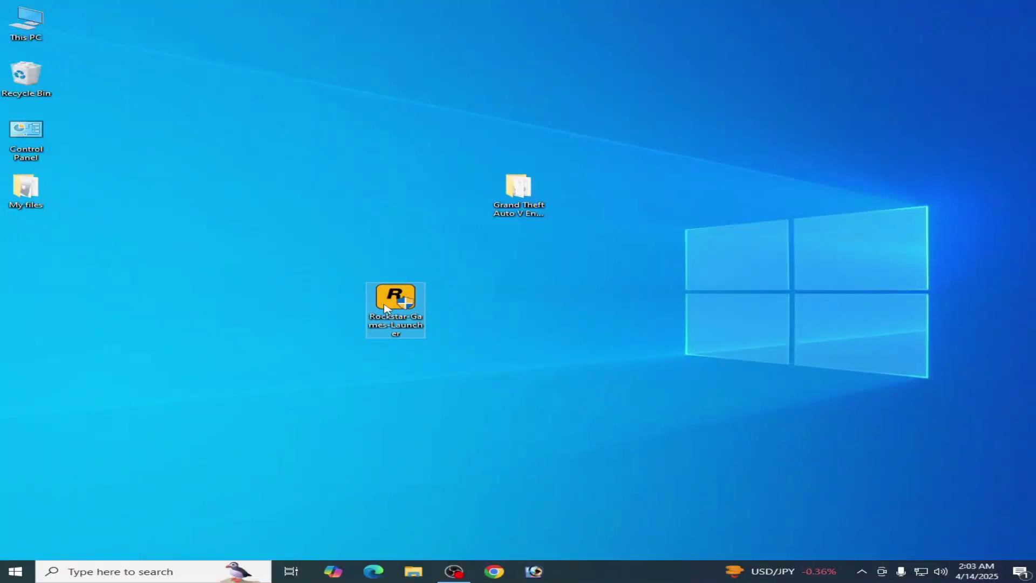
Step: Run the Rockstar-Games-Launcher installer as administrator, keep English as the language, and accept Rockstar's Terms of Service
{"action": "right_click", "coordinate": [386, 309]}
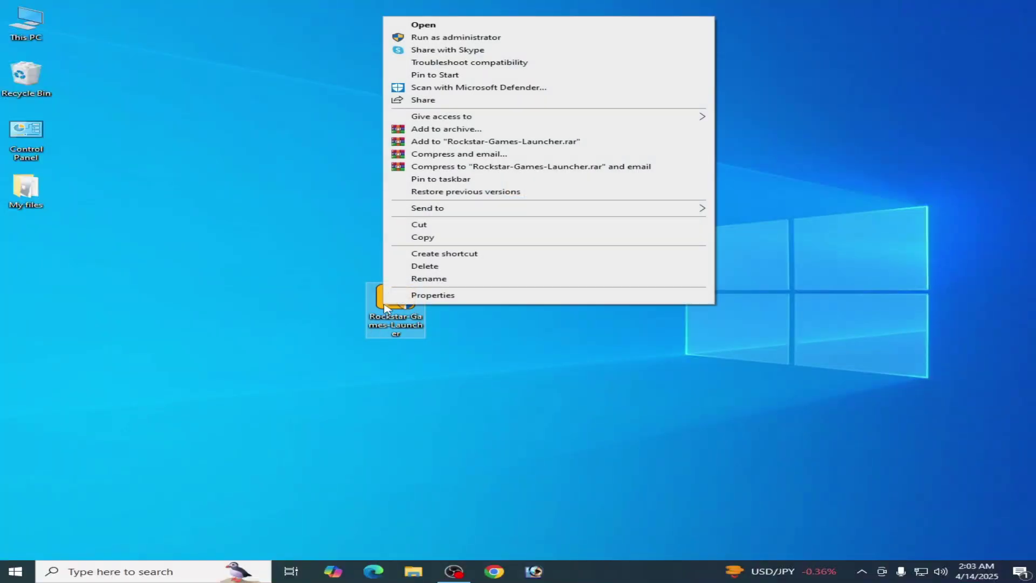
{"action": "left_click", "coordinate": [437, 37]}
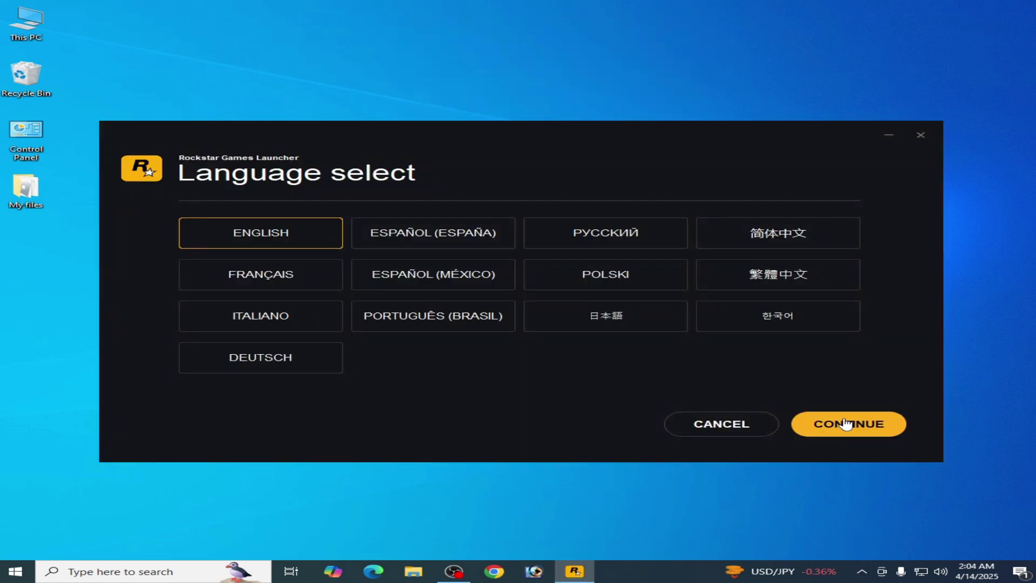
{"action": "left_click", "coordinate": [857, 423]}
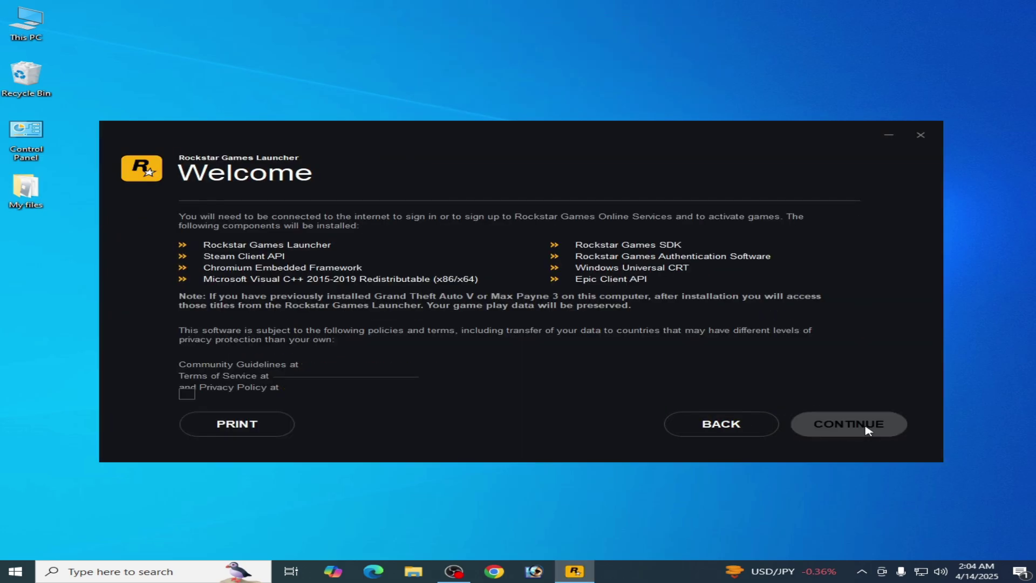
{"action": "left_click", "coordinate": [866, 430]}
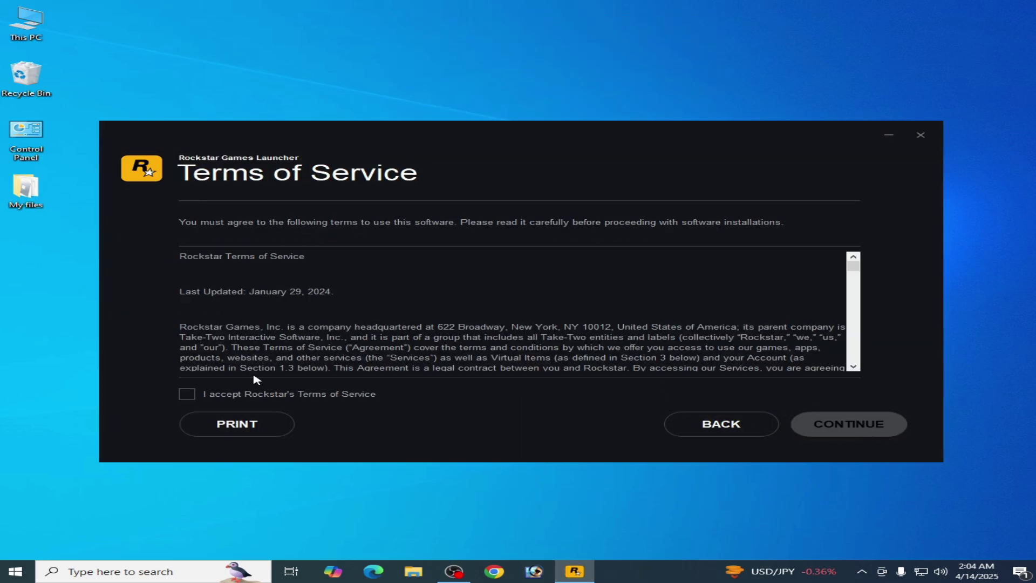
{"action": "left_click", "coordinate": [187, 394]}
{"action": "left_click", "coordinate": [830, 422]}
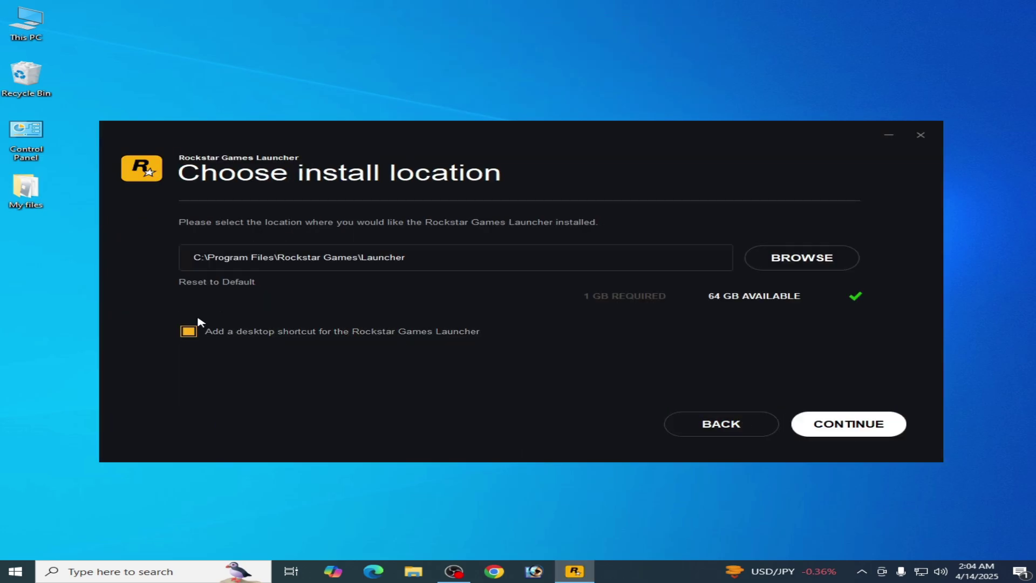
Step: Install Rockstar Games Launcher in C:\Program Files\Rockstar Games\Launcher with a desktop shortcut
{"action": "left_click", "coordinate": [861, 433]}
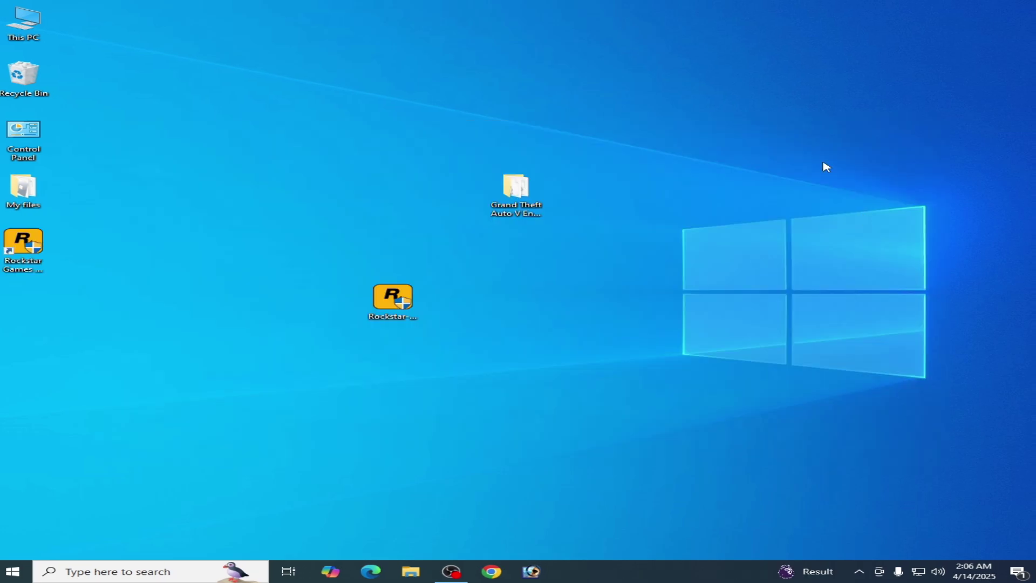
Step: Open the file location of the Rockstar Games Launcher shortcut, set LauncherPatcher to run as an administrator, and close the folder
{"action": "left_click", "coordinate": [19, 265]}
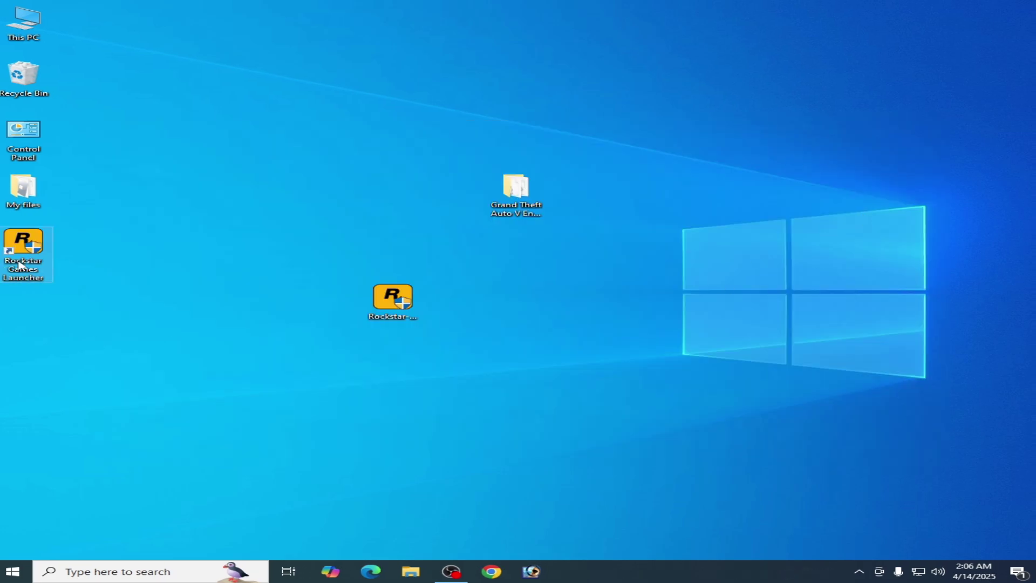
{"action": "right_click", "coordinate": [19, 264]}
{"action": "left_click", "coordinate": [54, 281]}
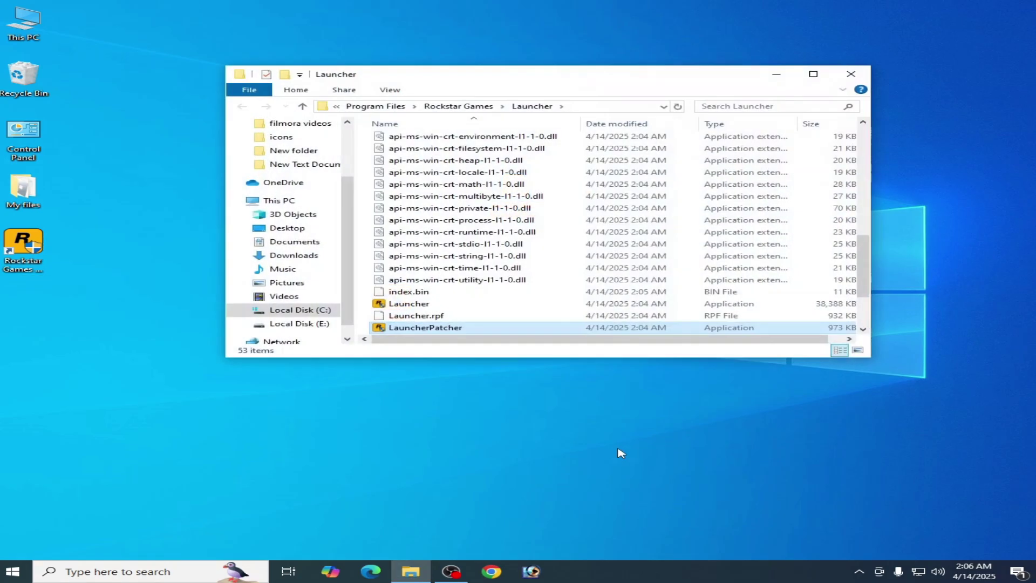
{"action": "right_click", "coordinate": [428, 328]}
{"action": "left_click", "coordinate": [474, 318]}
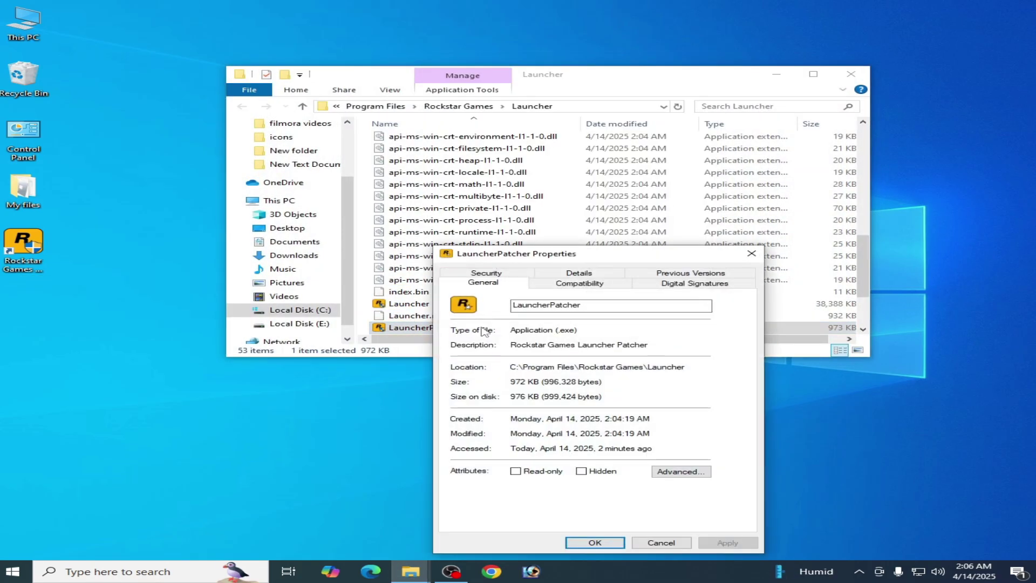
{"action": "left_click", "coordinate": [579, 284]}
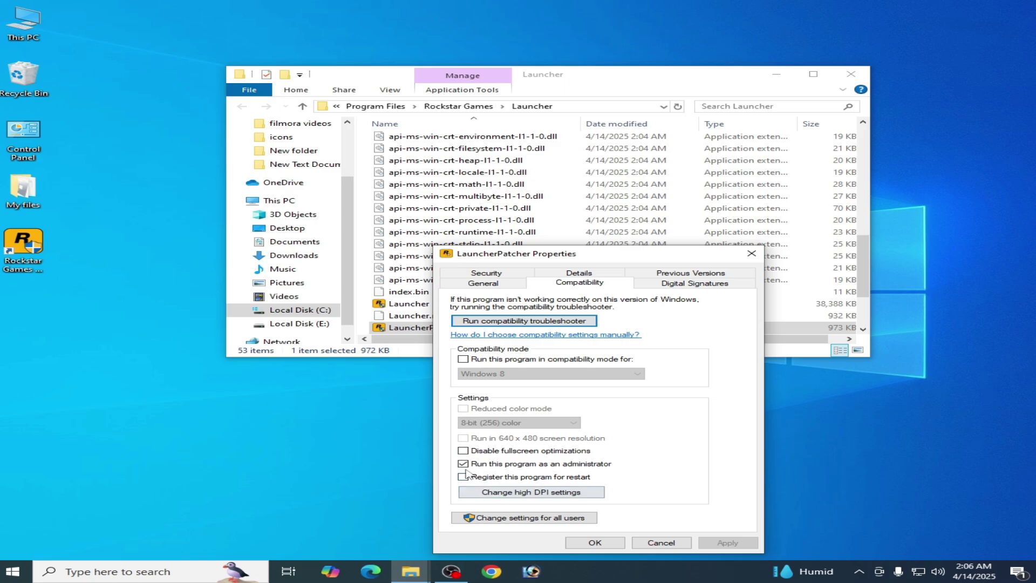
{"action": "left_click", "coordinate": [464, 464]}
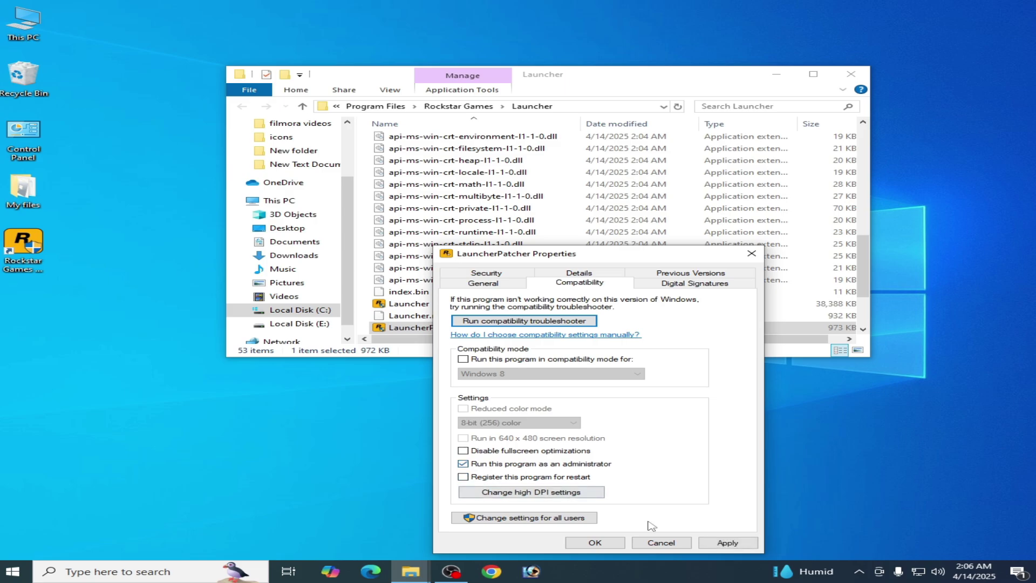
{"action": "left_click", "coordinate": [728, 543]}
{"action": "left_click", "coordinate": [595, 543]}
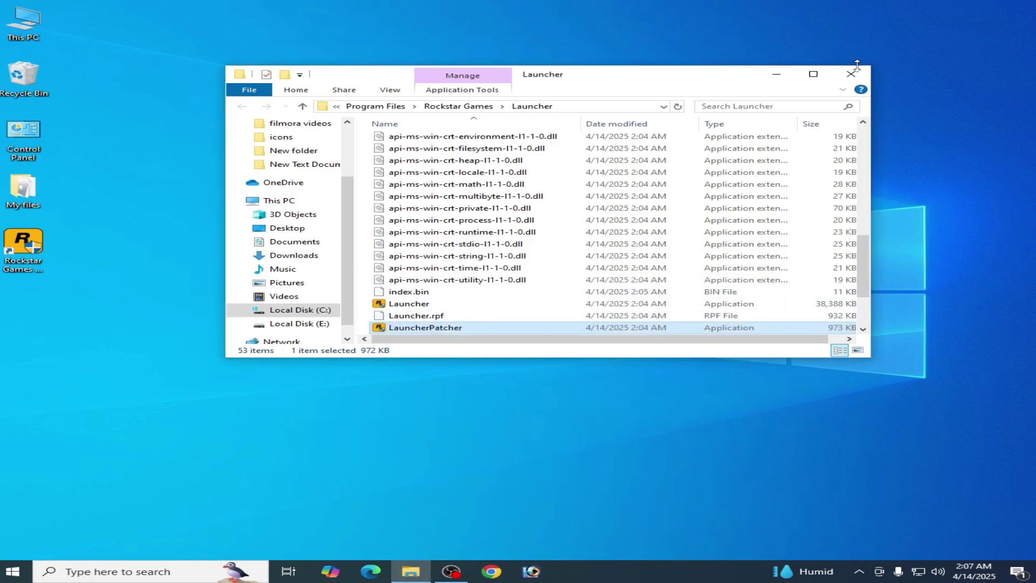
{"action": "left_click", "coordinate": [851, 74]}
{"action": "right_click", "coordinate": [39, 247]}
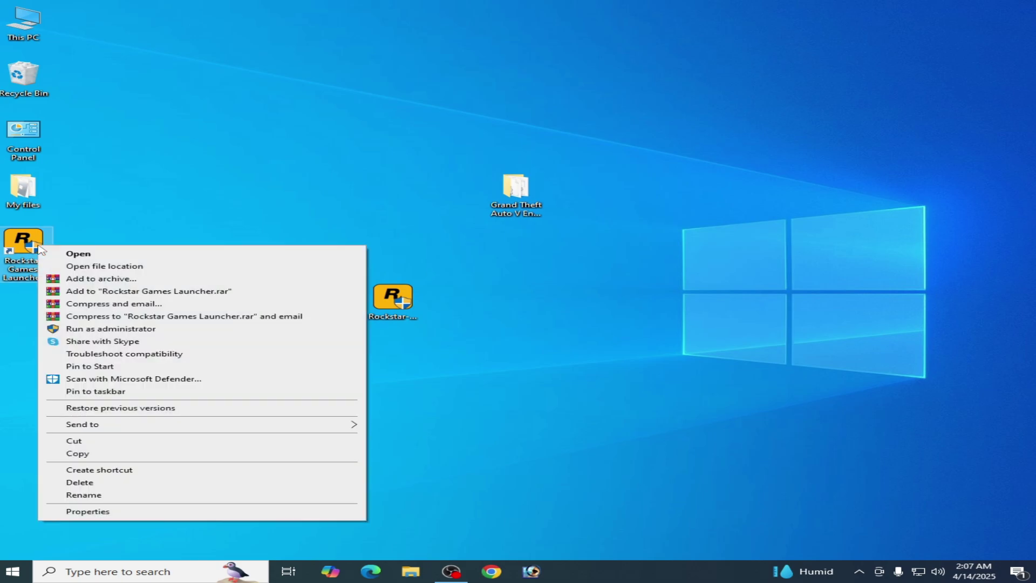
{"action": "left_click", "coordinate": [758, 309]}
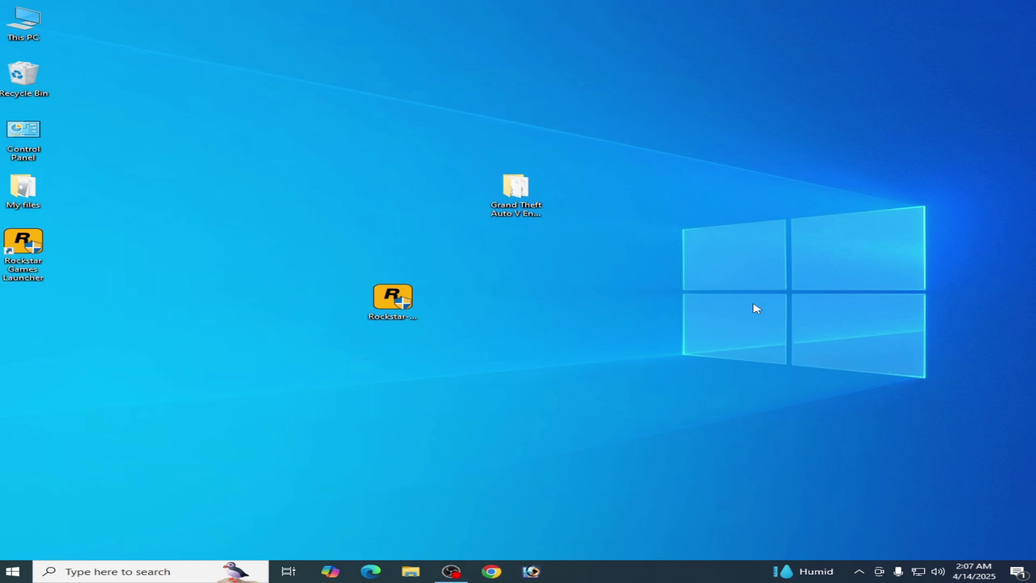